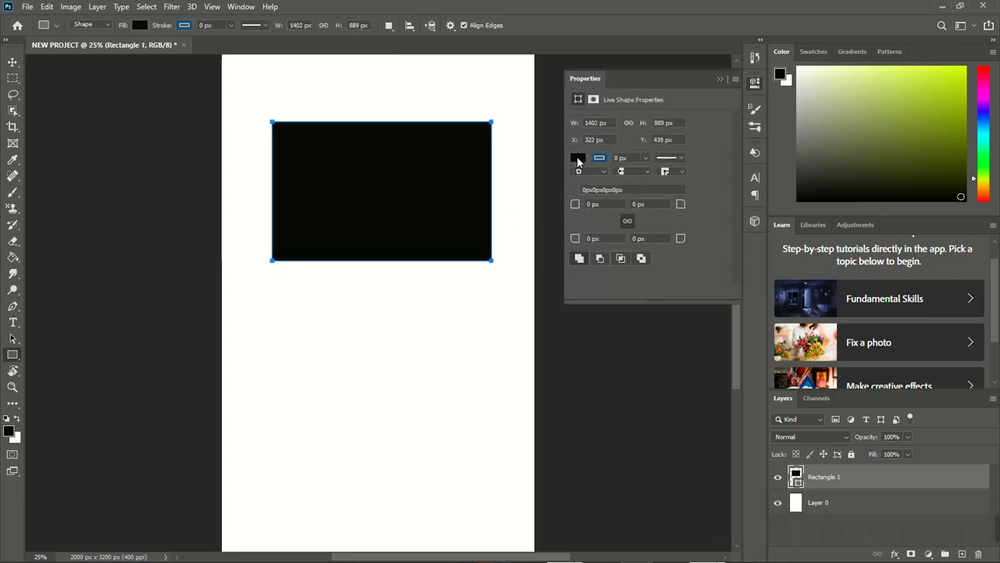
Step: Fill the rectangle with white and set its stroke colour to red
left_click(579, 160)
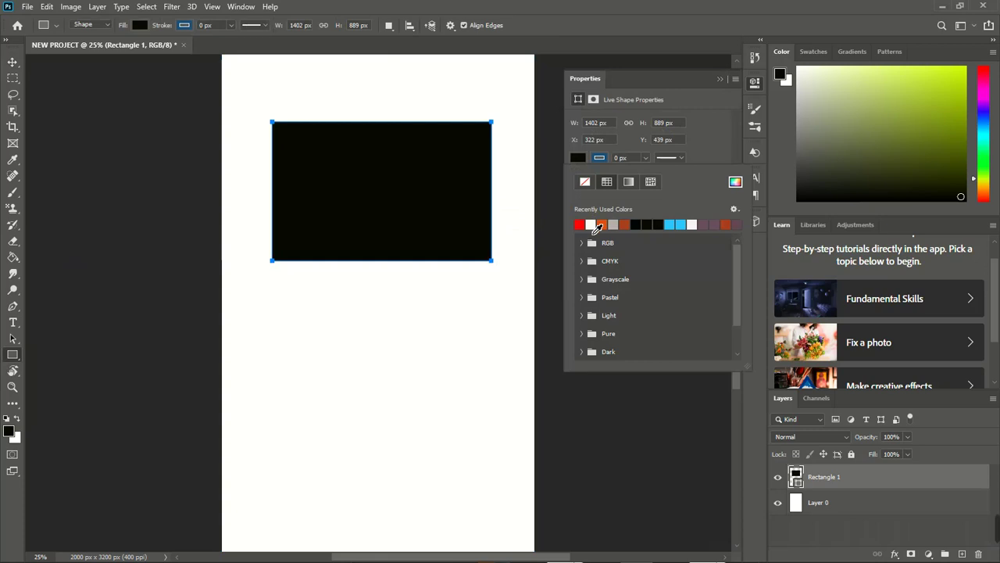
left_click(593, 225)
left_click(600, 159)
left_click(599, 159)
left_click(600, 158)
left_click(600, 158)
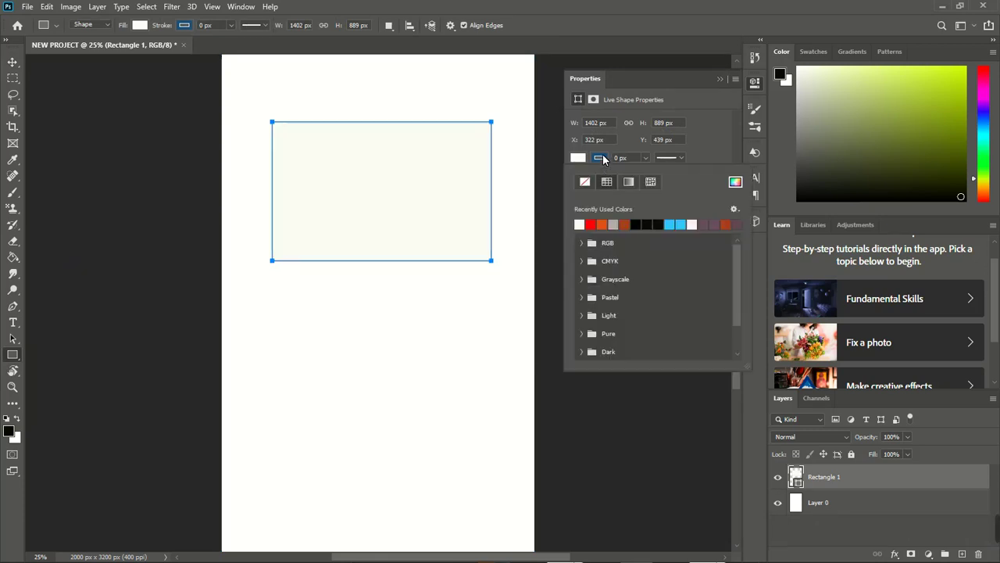
left_click(597, 225)
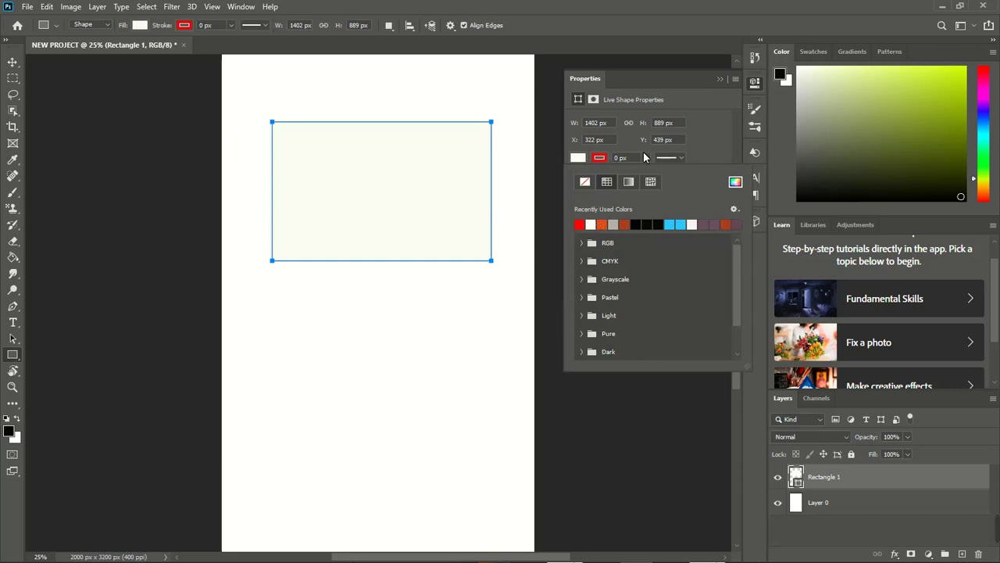
Step: Set the rectangle's stroke width to 31.43 px
left_click(645, 160)
left_click(646, 159)
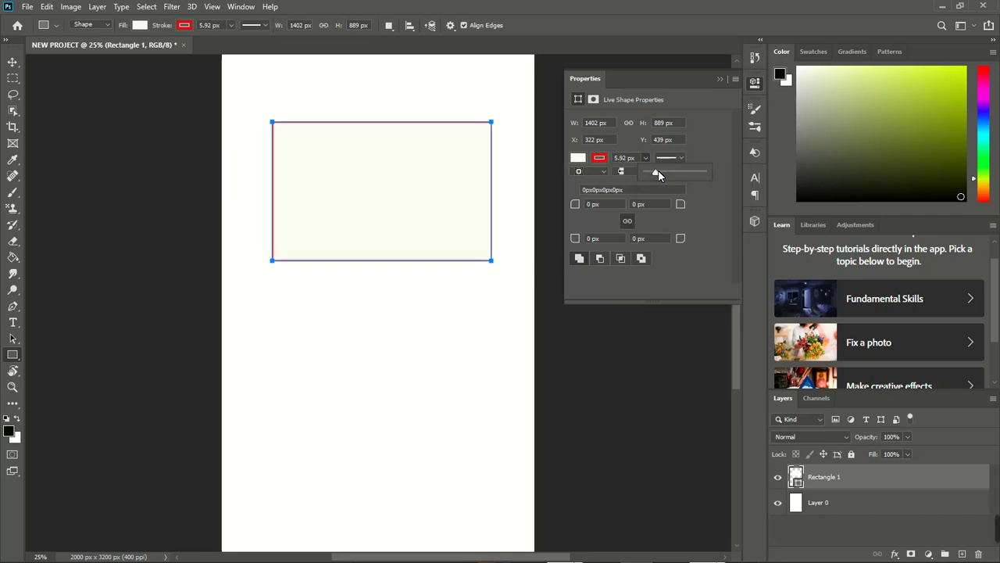
left_click(659, 171)
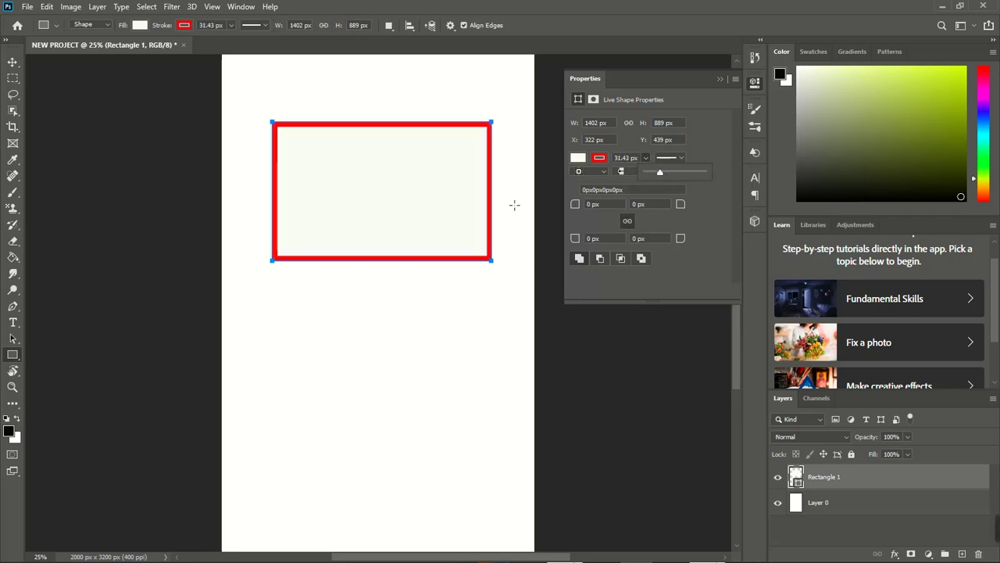
Step: Add a Solid Color fill layer in blue (#0320f8) directly above Layer 0
left_click(13, 62)
left_click(339, 314)
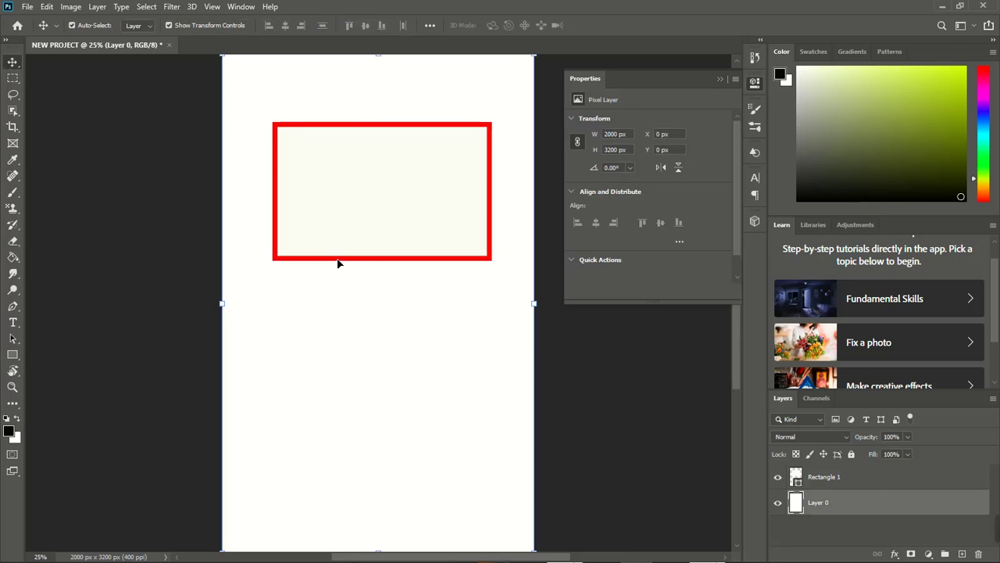
left_click(927, 553)
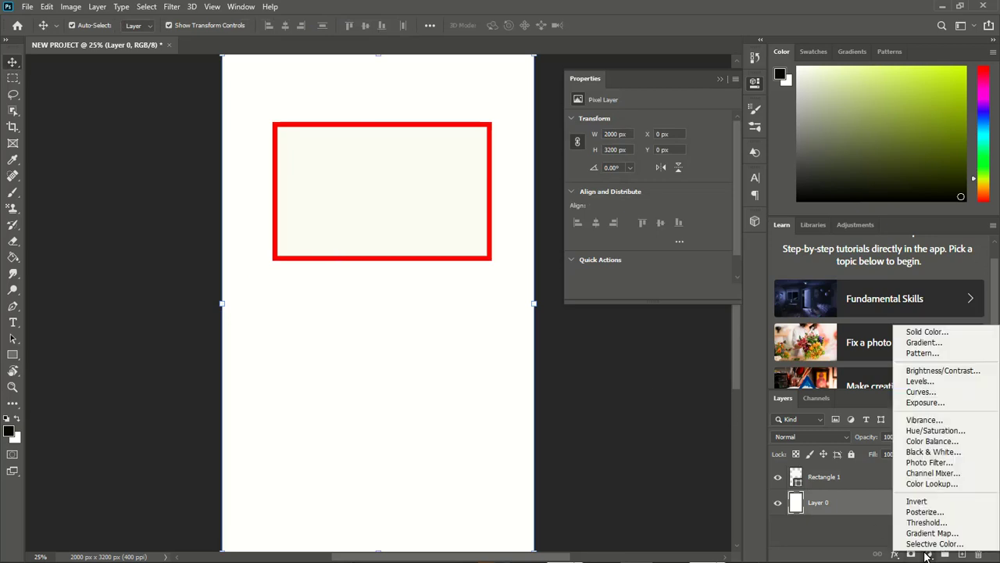
left_click(924, 333)
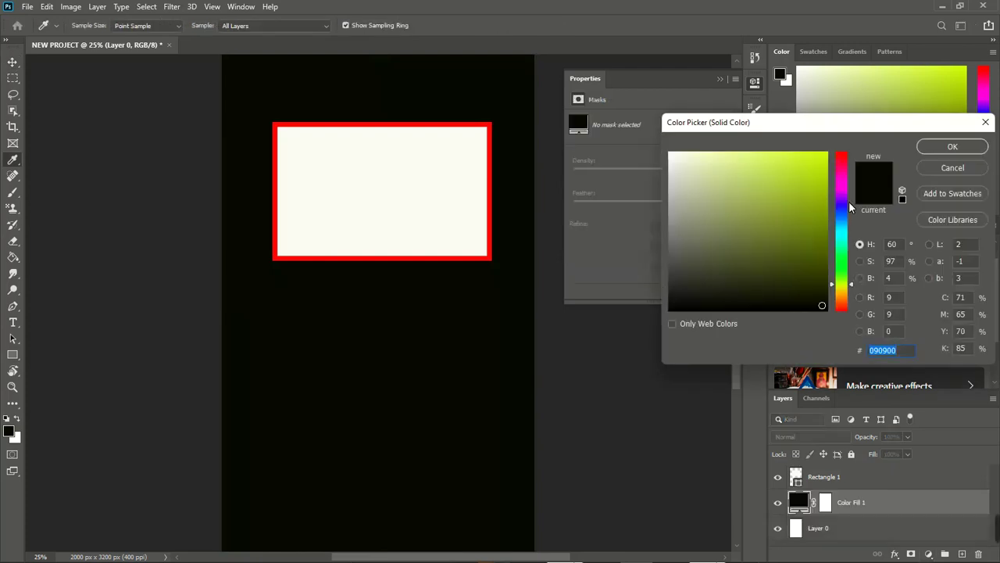
left_click(844, 208)
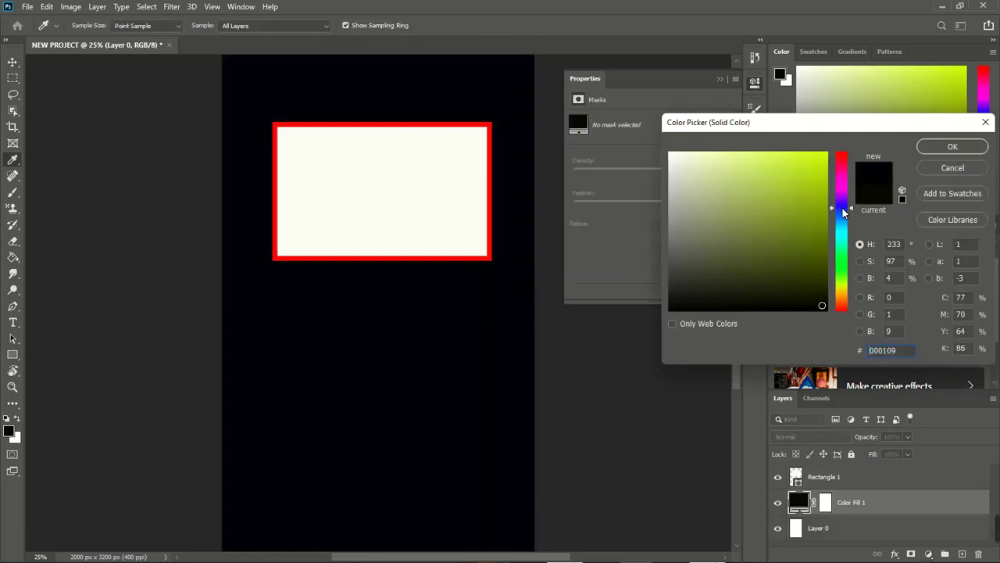
left_click(826, 157)
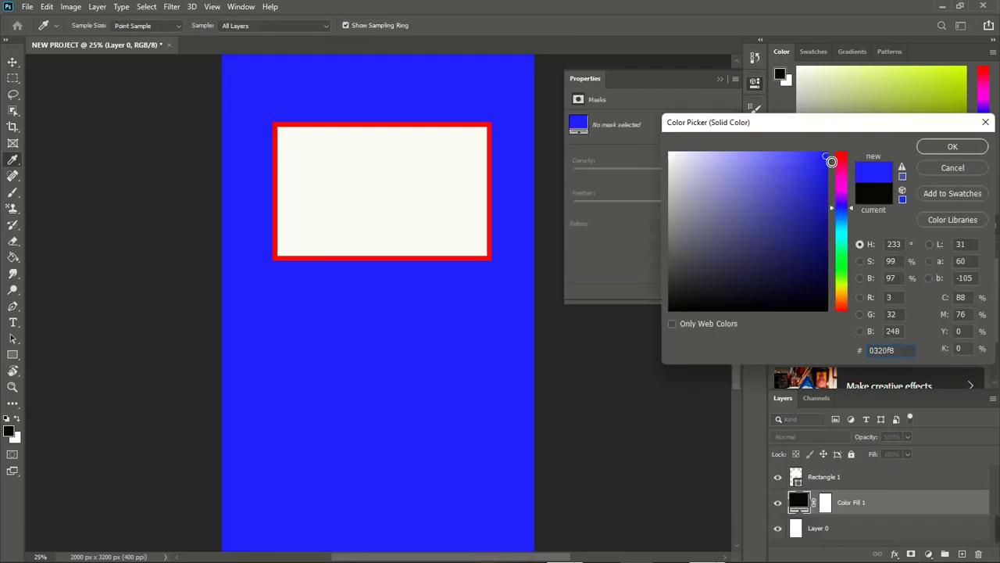
left_click(932, 147)
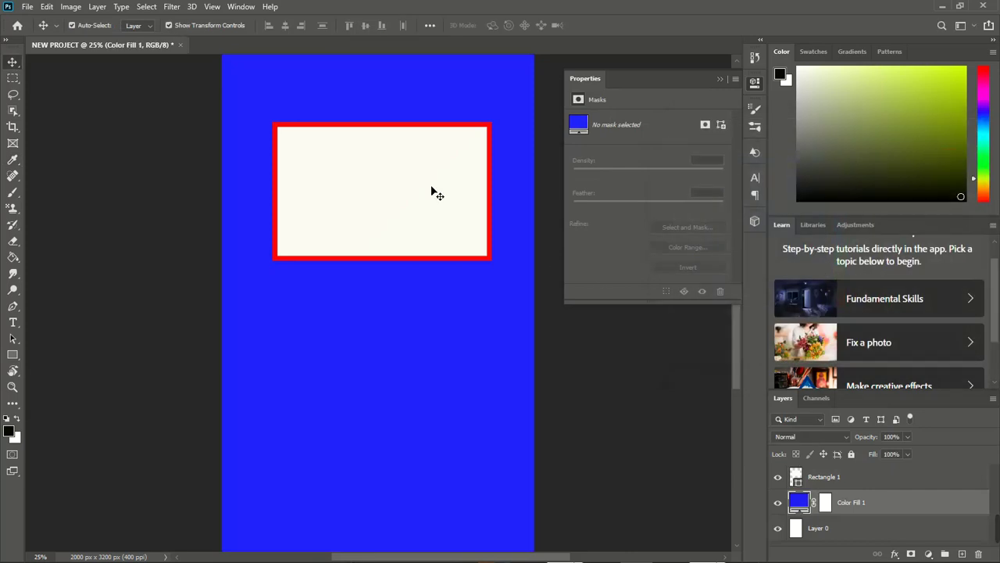
Step: Shift the red-bordered rectangle slightly left and down to about X 266 px, Y 487 px, and collapse its properties
mouse_move(417, 130)
left_mouse_down()
mouse_move(388, 139)
mouse_move(404, 127)
mouse_move(409, 136)
left_mouse_up()
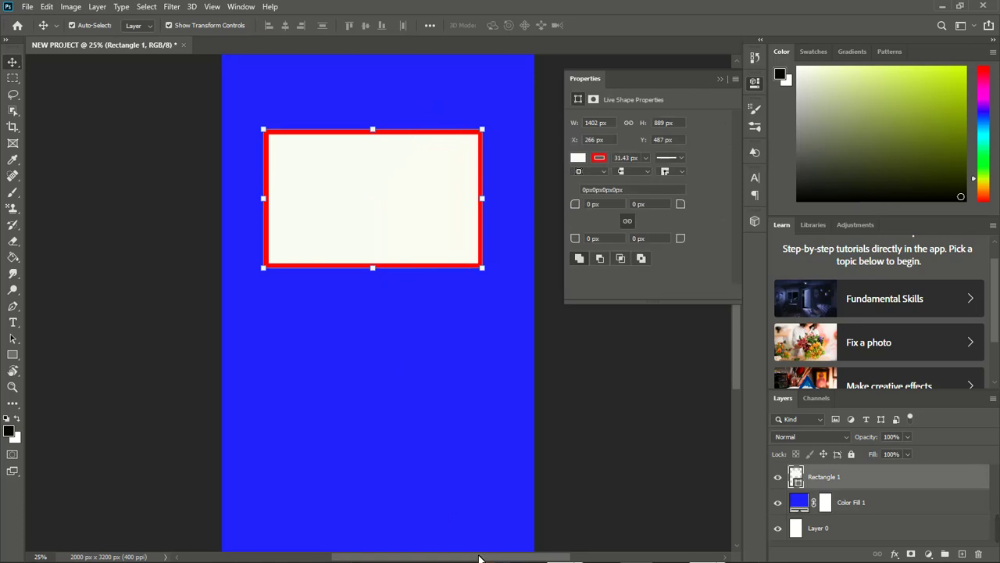
left_click(458, 320)
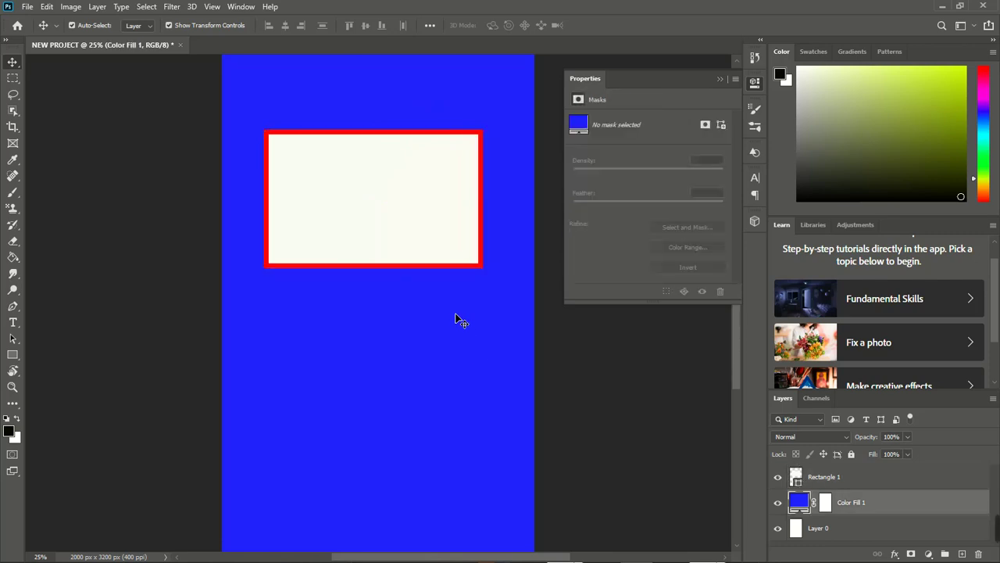
left_click(720, 80)
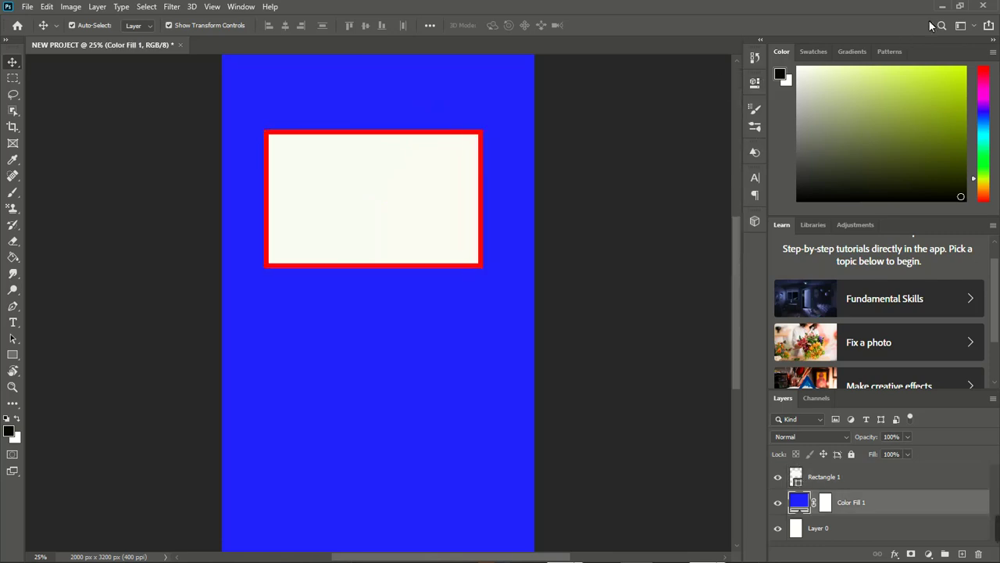
Step: Place the "cutty" image from the DCIM folder in File Explorer into the Photoshop document and scale it proportionally to about 27%
left_click(960, 6)
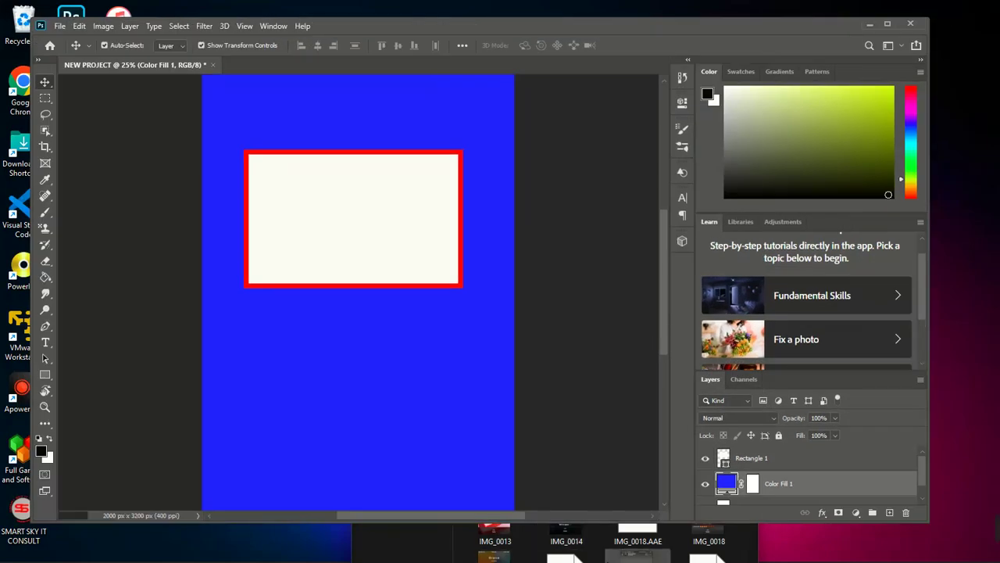
left_click(596, 545)
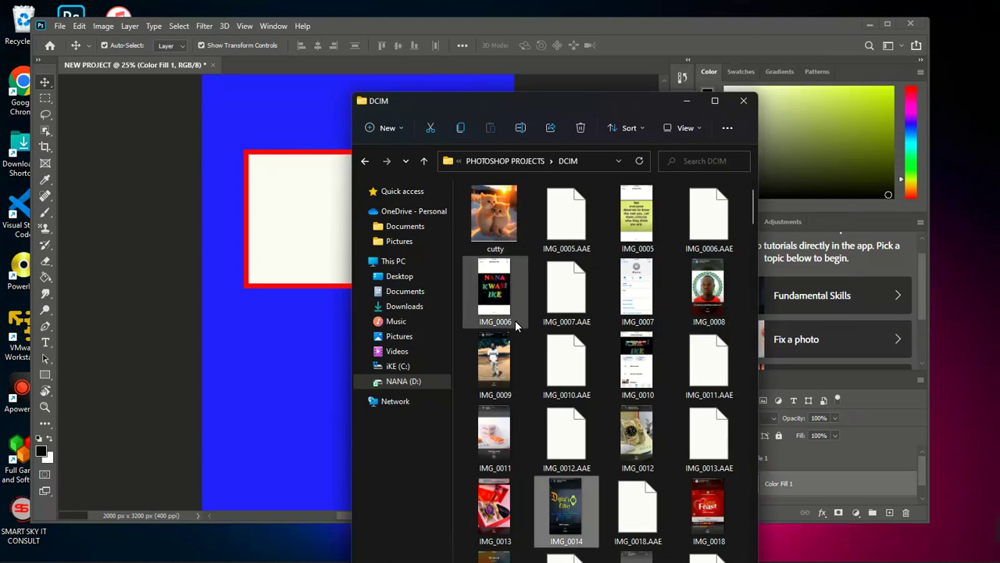
left_click_drag(492, 239, 322, 246)
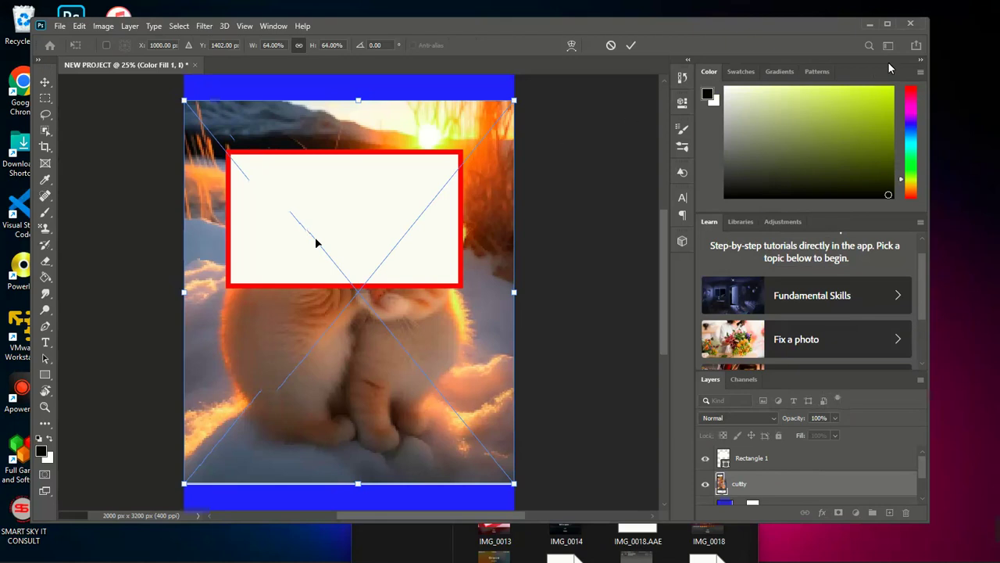
double_click(595, 22)
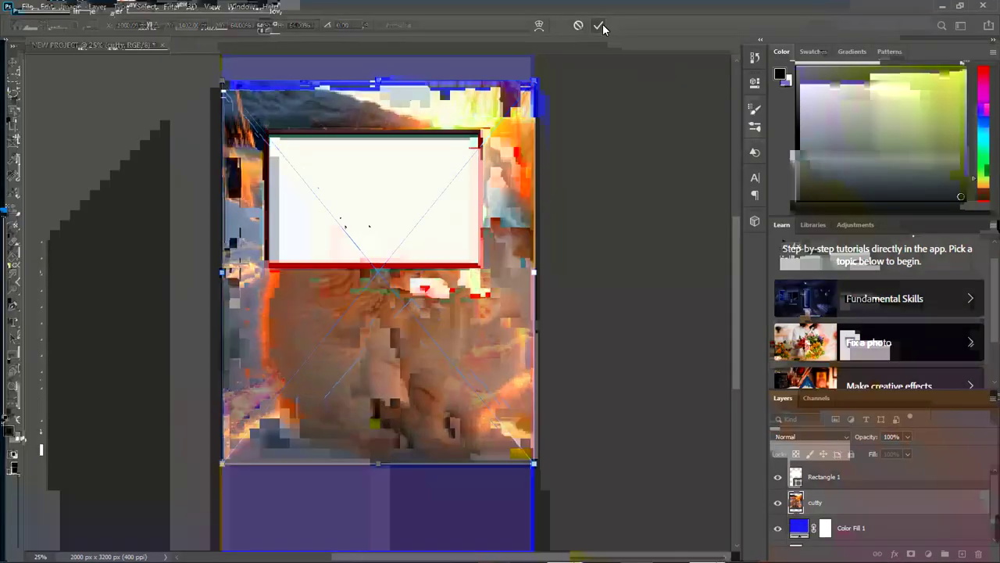
left_click(599, 26)
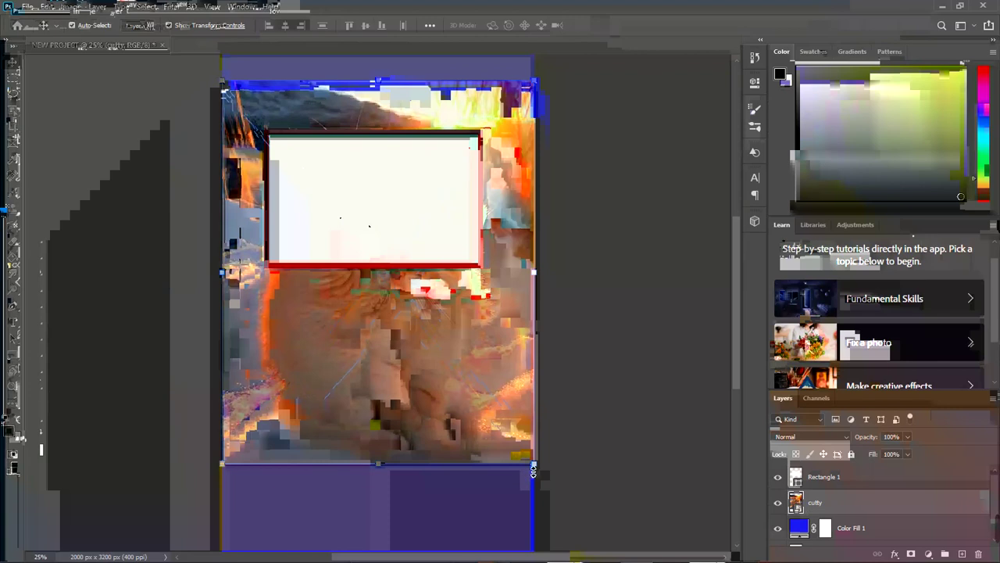
left_click_drag(536, 471, 368, 241)
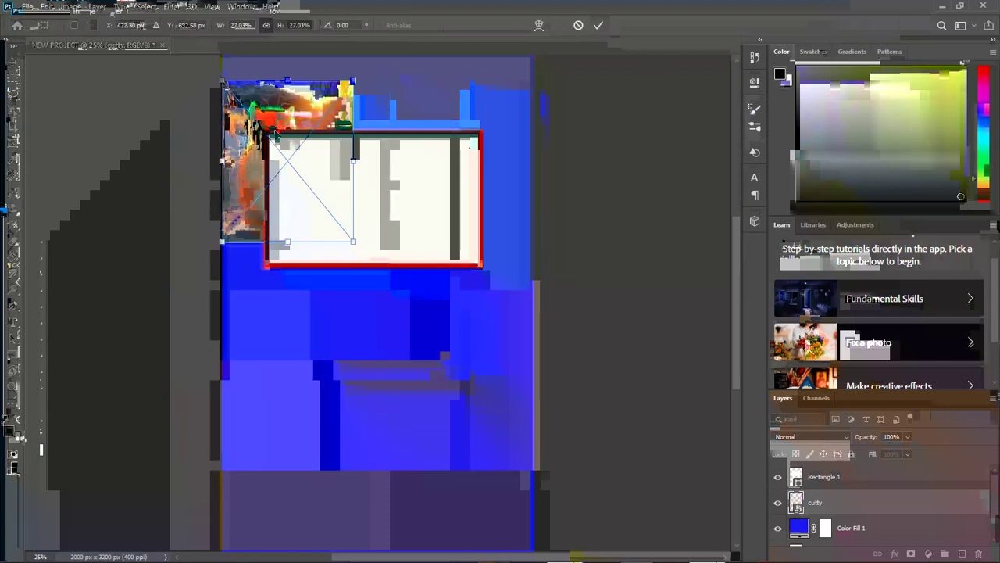
left_click(600, 30)
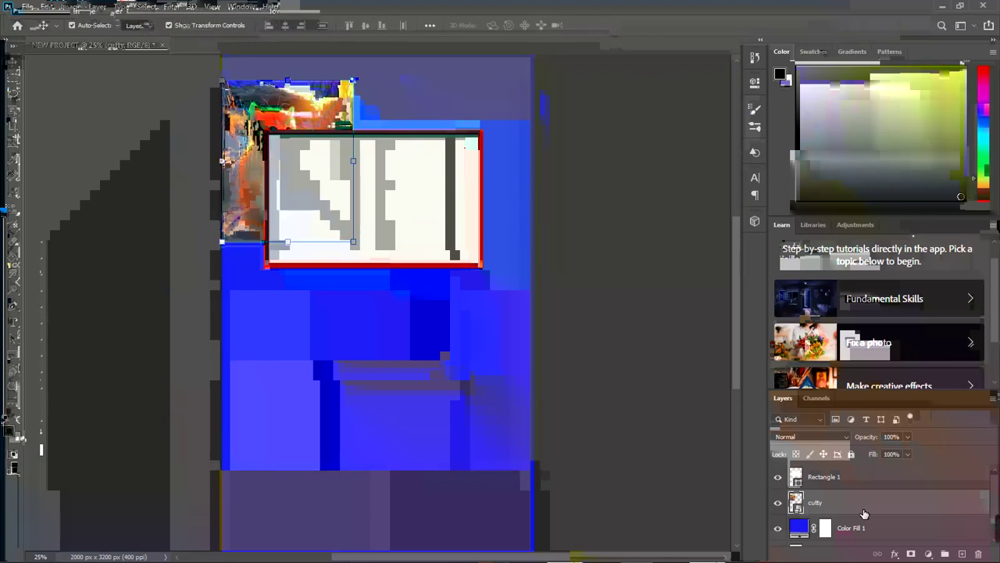
Step: Move the cutty layer above Rectangle 1 and clip it to the rectangle with a clipping mask
left_click_drag(866, 504, 863, 482)
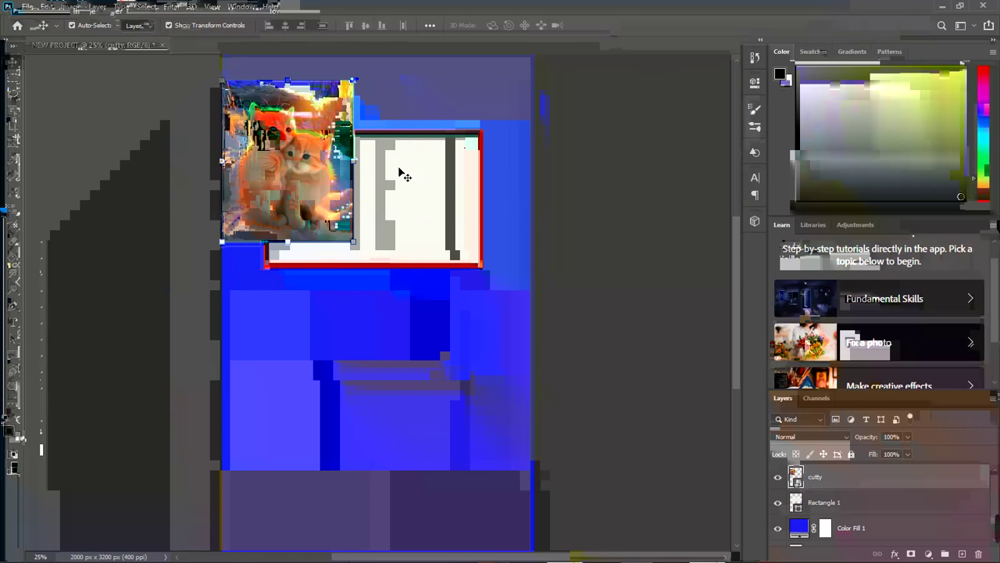
left_click(98, 7)
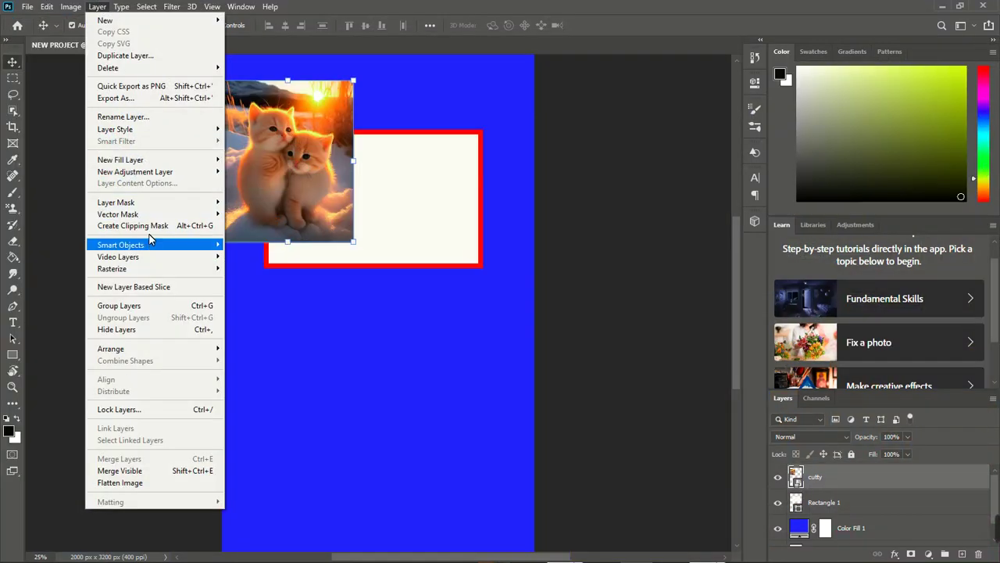
left_click(148, 227)
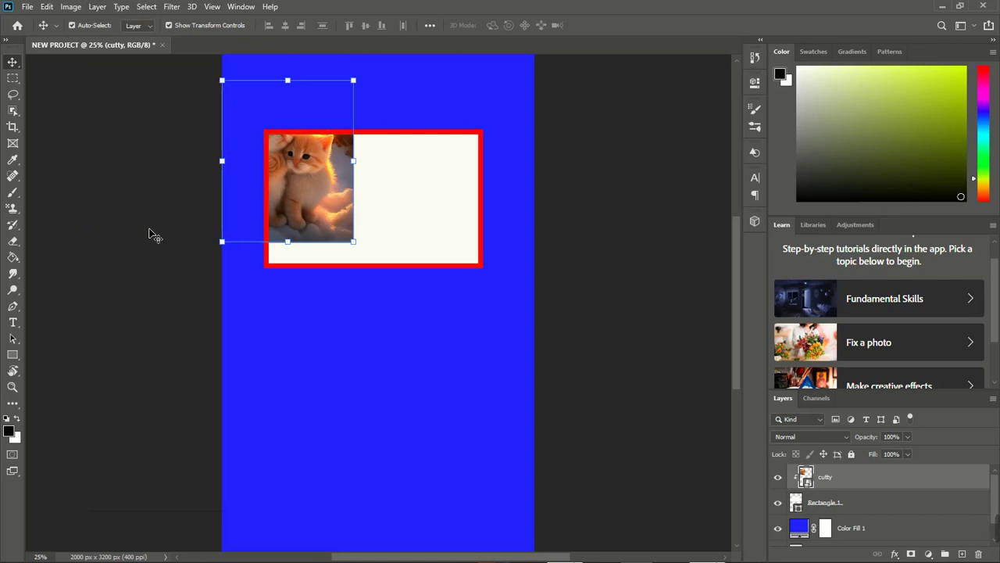
Step: Position the kitten image over the rectangle and stretch it horizontally to about 48% width so it fills the frame
left_click_drag(297, 196, 380, 246)
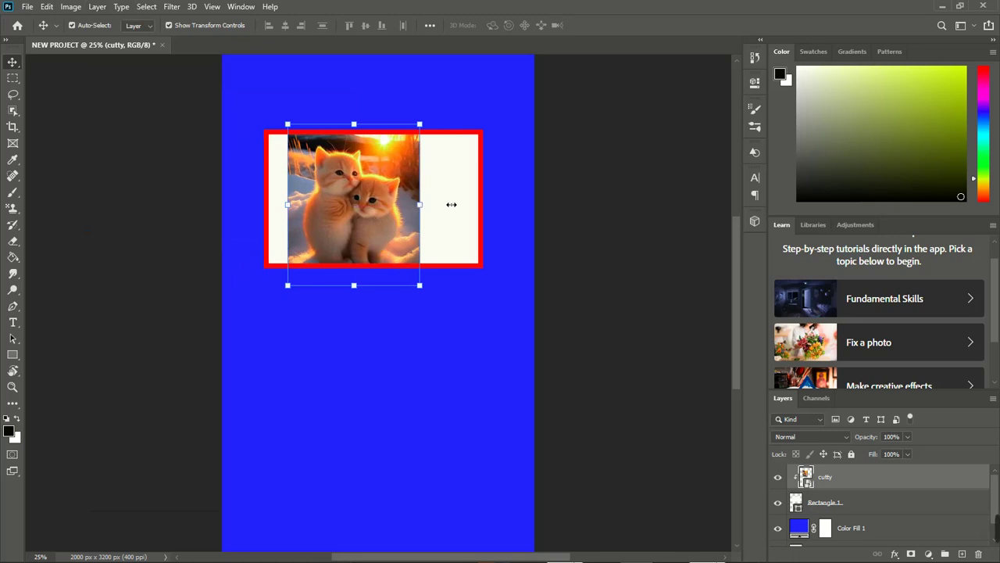
left_click_drag(457, 206, 508, 205)
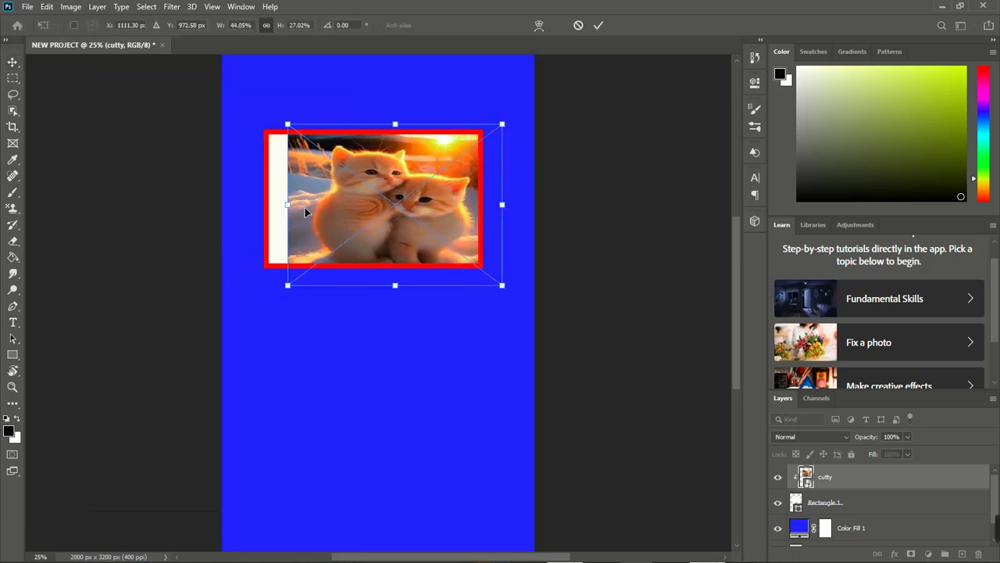
left_click_drag(296, 210, 275, 210)
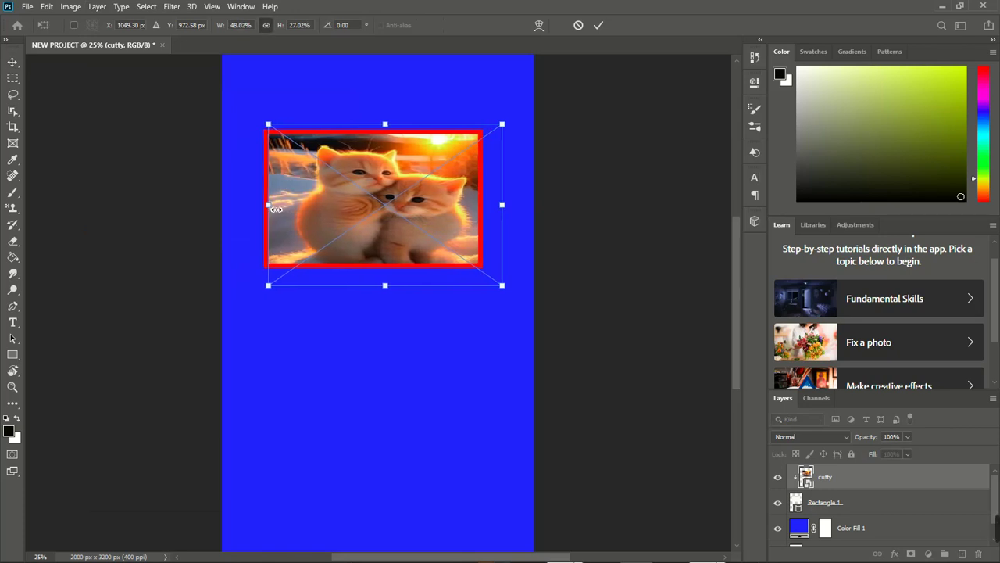
left_click(599, 27)
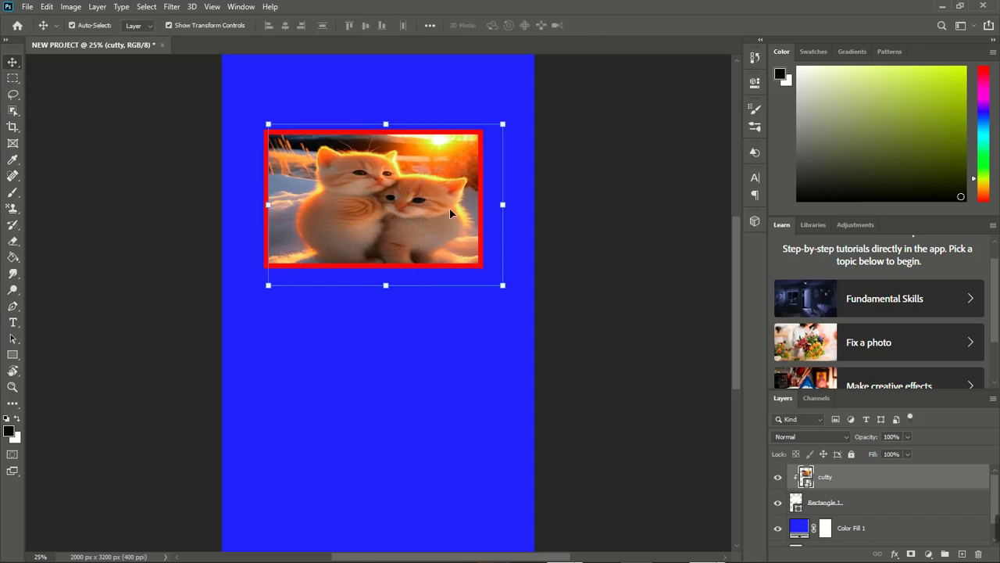
left_click(443, 367)
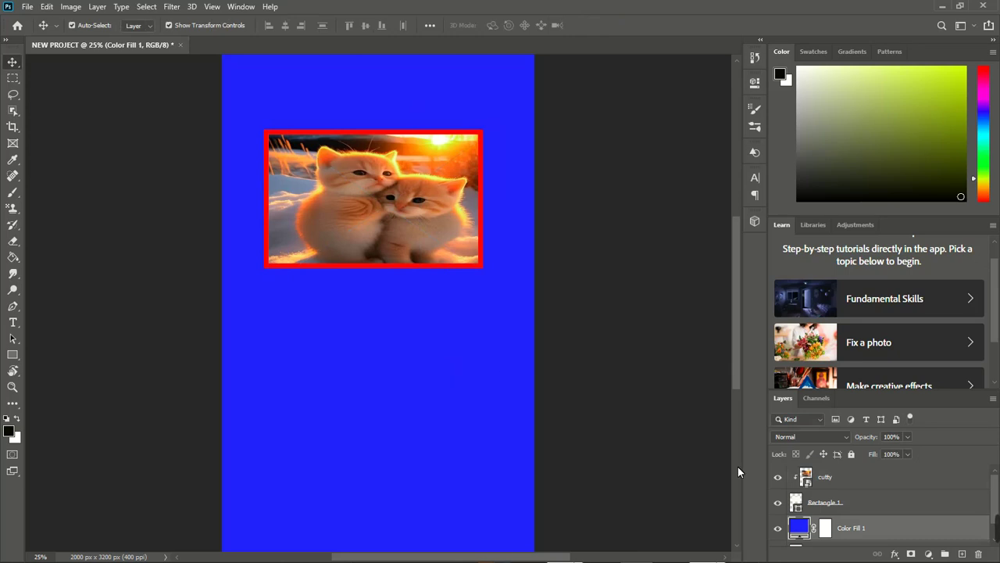
Step: Merge the cutty and Rectangle 1 layers and move the merged picture slightly up
left_click(819, 482)
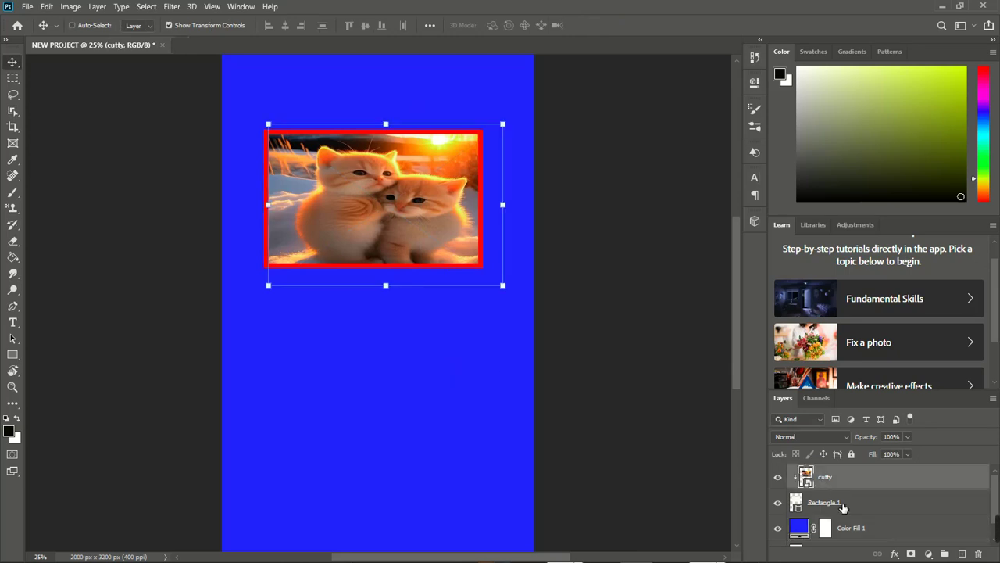
left_click(842, 504, "ctrl")
right_click(838, 504)
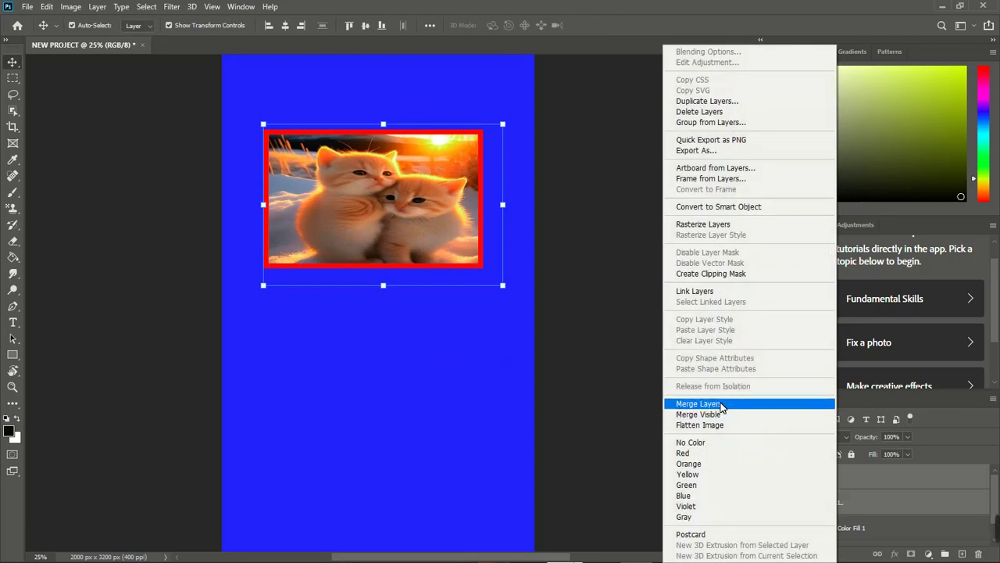
left_click(677, 404)
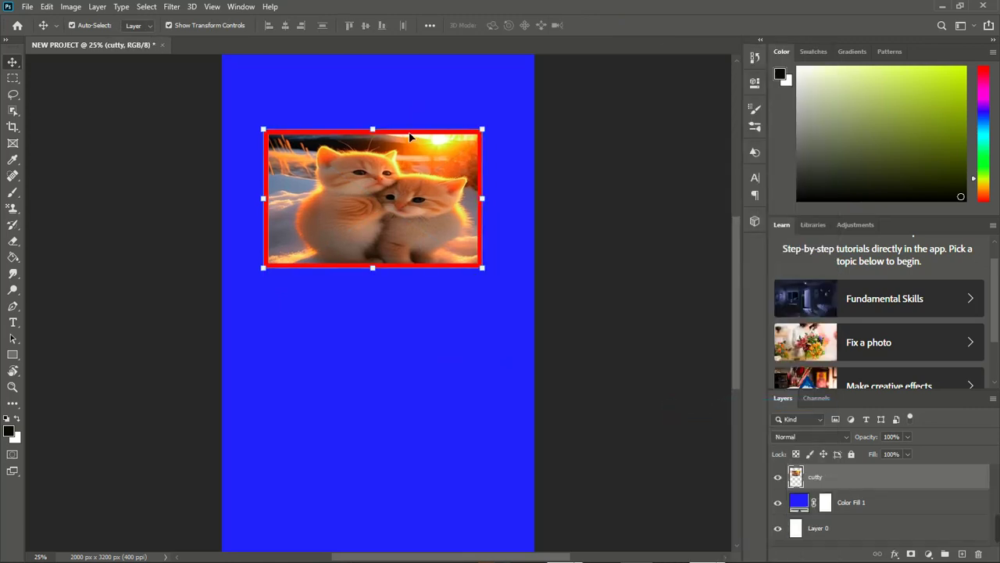
mouse_move(419, 172)
left_mouse_down()
mouse_move(430, 152)
mouse_move(429, 206)
mouse_move(421, 158)
left_mouse_up()
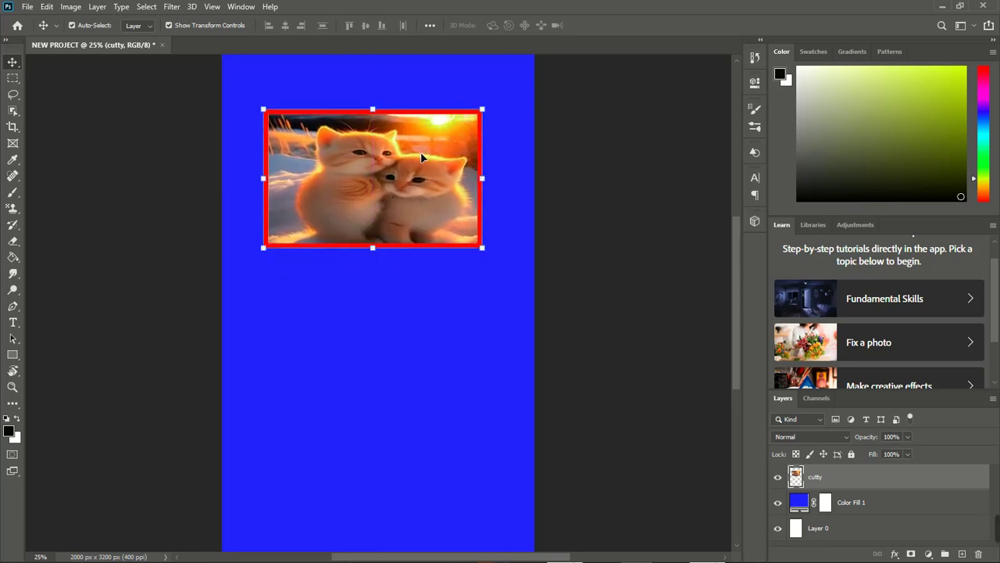
left_click(404, 294)
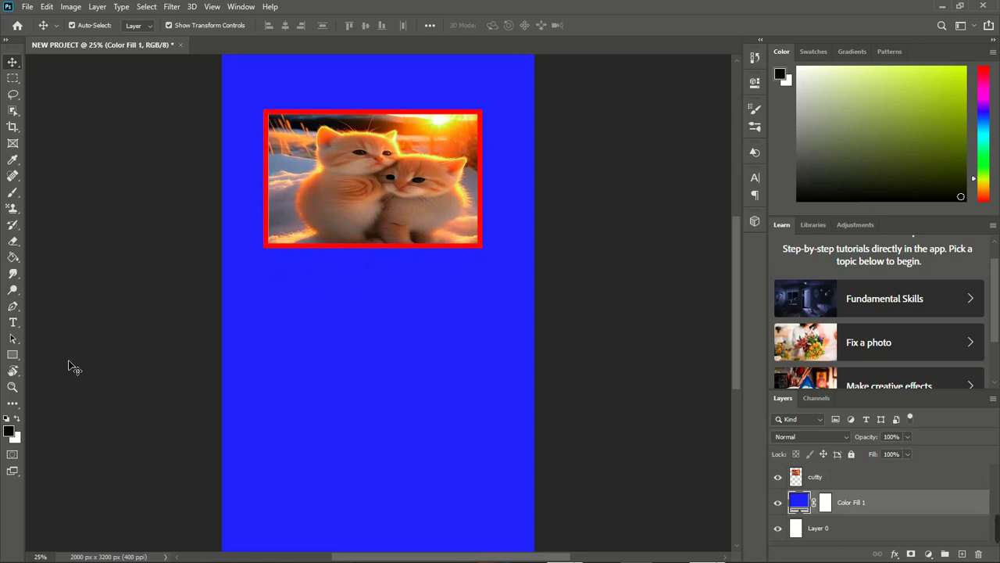
left_click(18, 356)
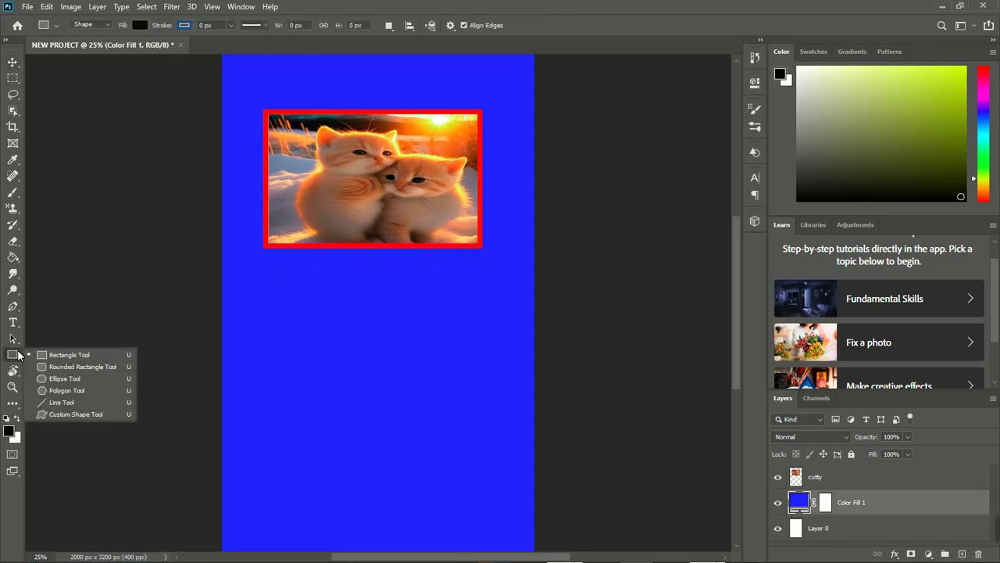
left_click(52, 368)
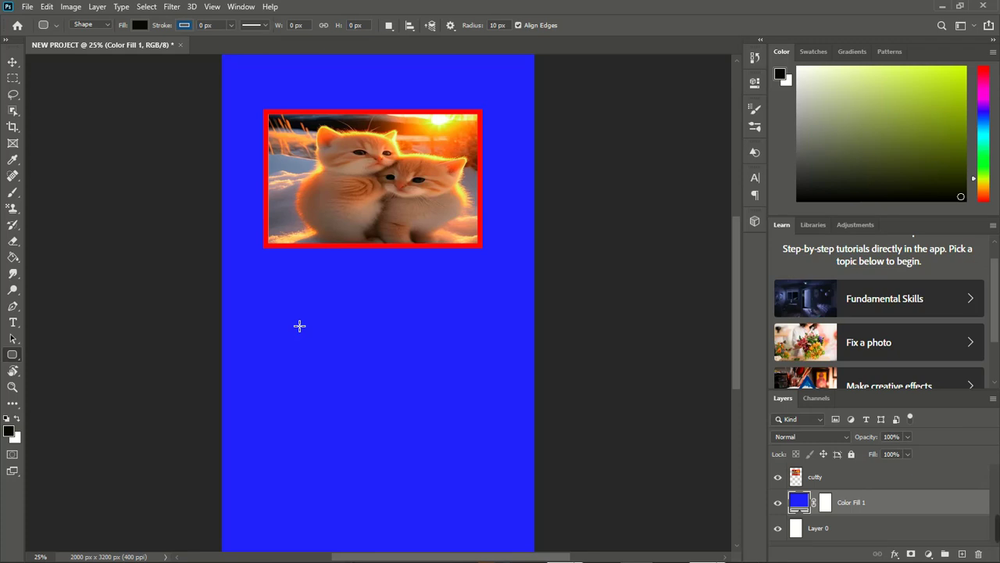
left_click_drag(294, 320, 324, 333)
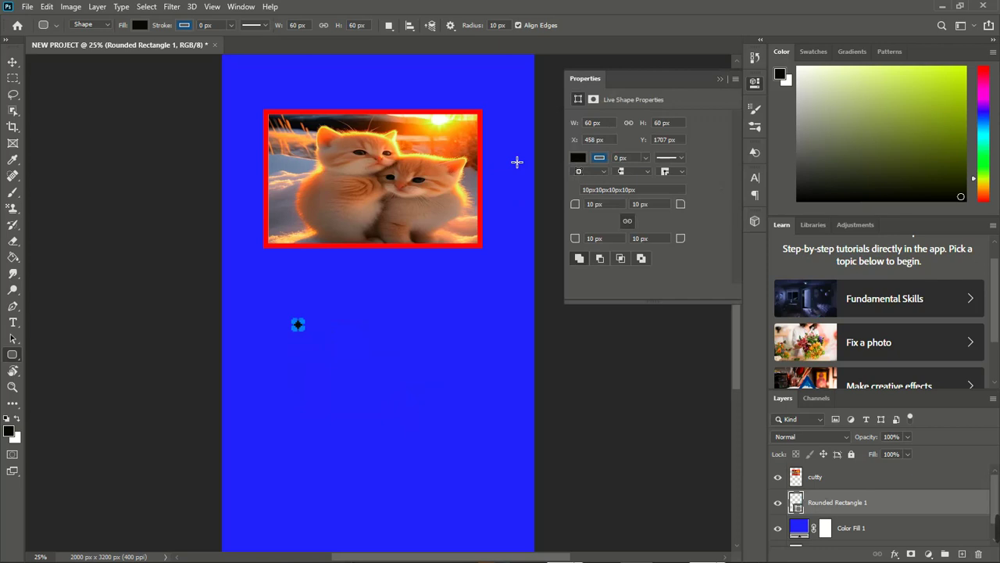
key("ctrl+z")
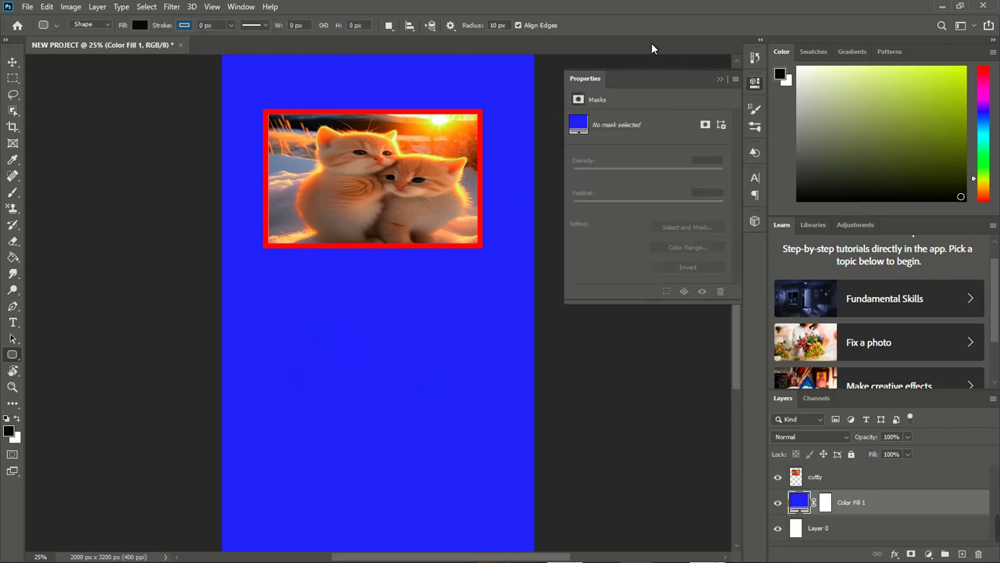
left_click(719, 79)
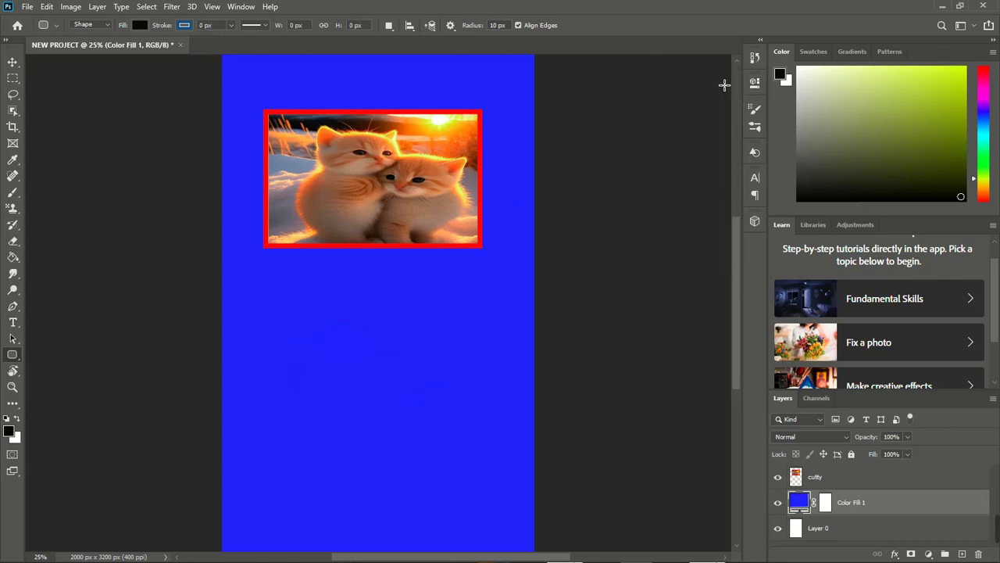
Step: Draw a circle about 1199 px in diameter with the Ellipse Tool and move it below the kitten picture
right_click(12, 356)
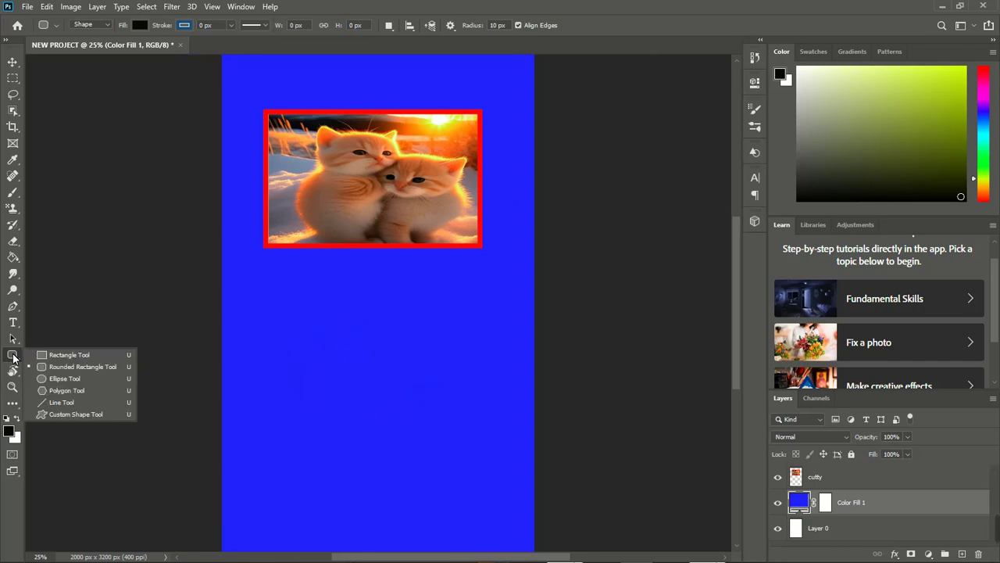
left_click(62, 378)
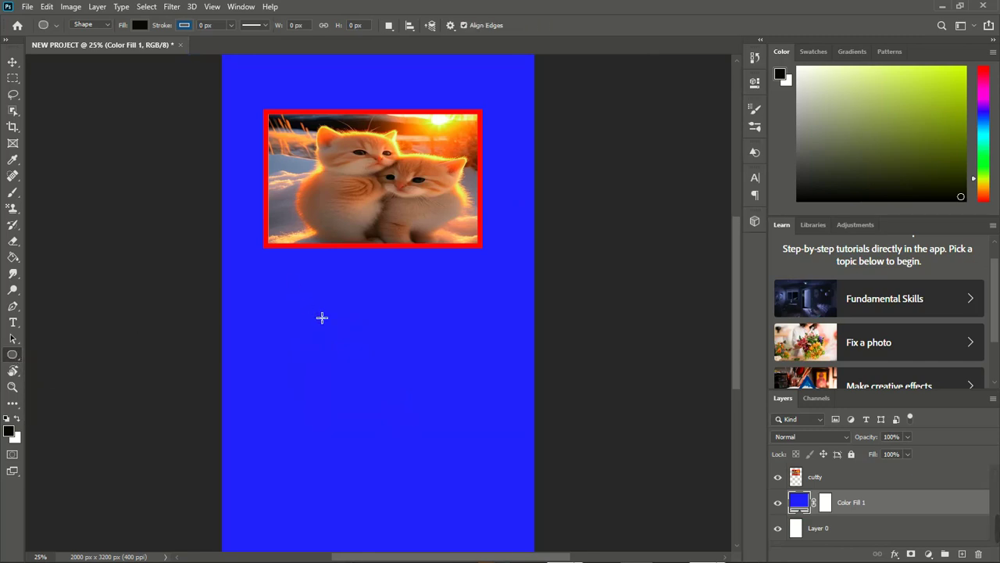
left_click_drag(322, 318, 539, 347)
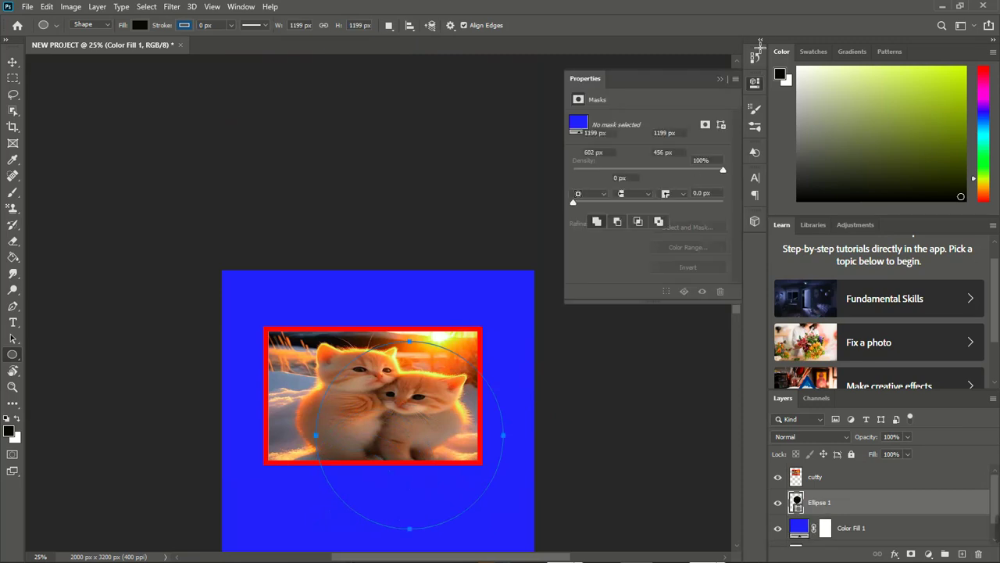
left_click(718, 80)
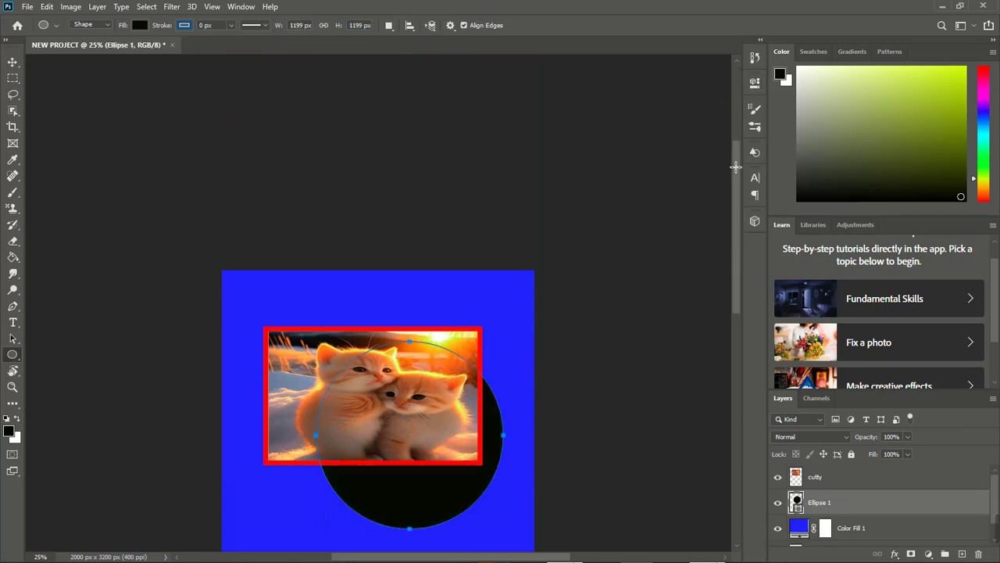
left_click_drag(734, 161, 737, 252)
key("v")
left_click_drag(453, 249, 425, 406)
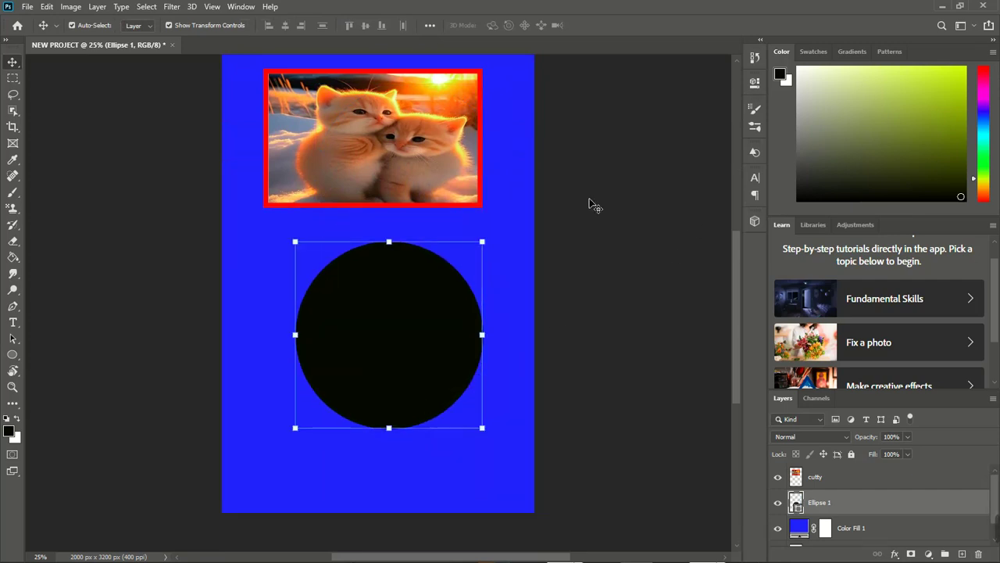
Step: Fill the circle with white and set its stroke colour to red
key("u")
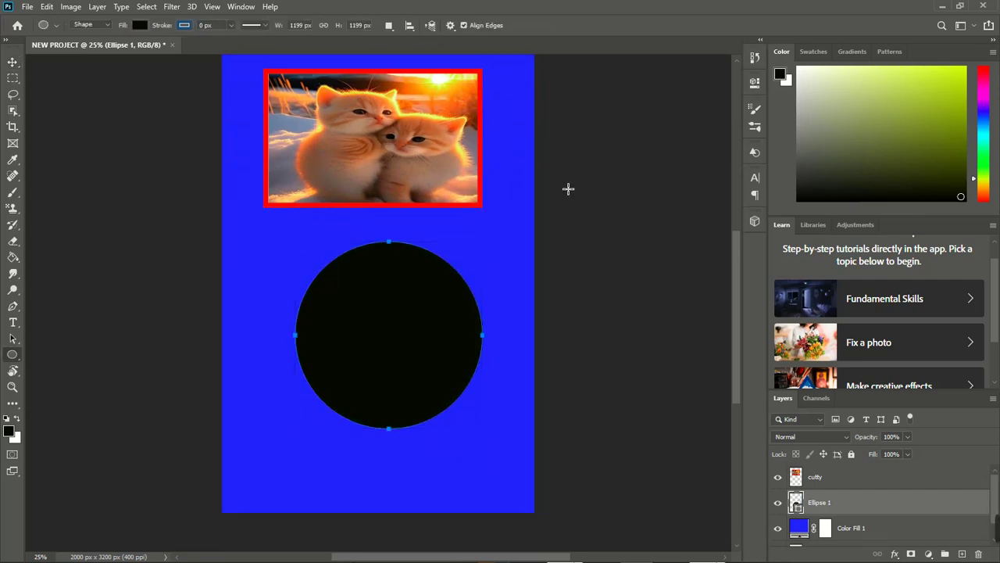
left_click(141, 25)
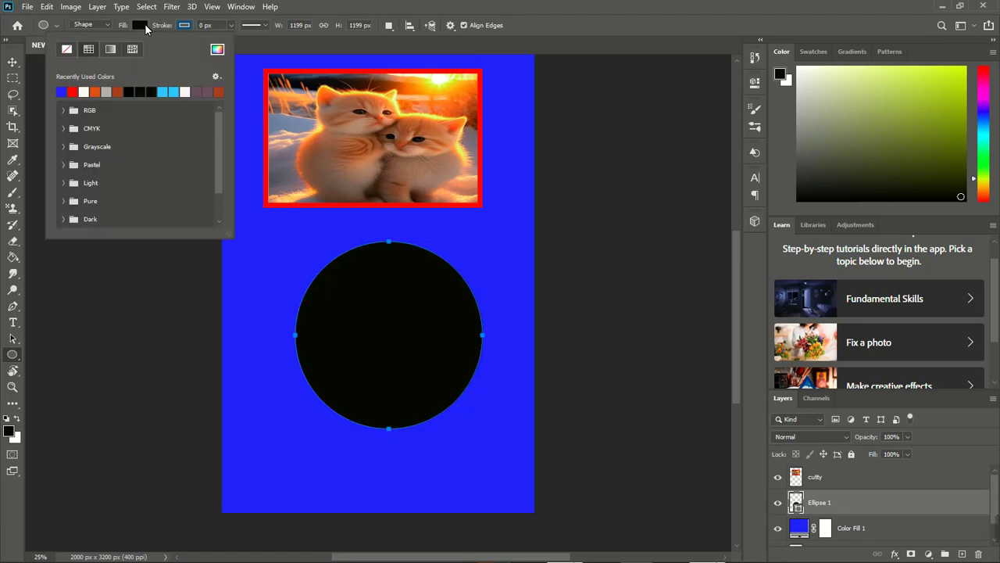
left_click(84, 92)
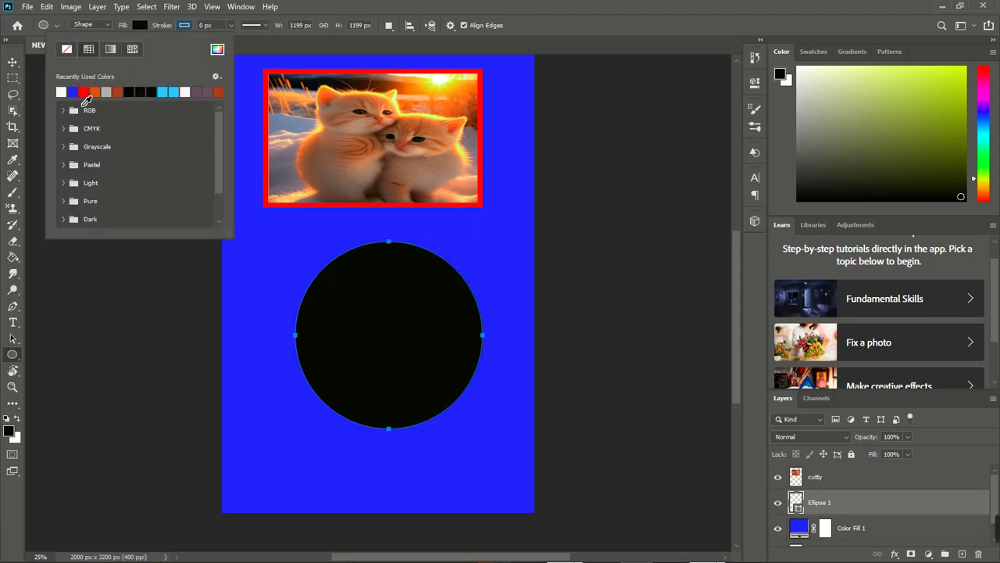
left_click(184, 26)
left_click(185, 26)
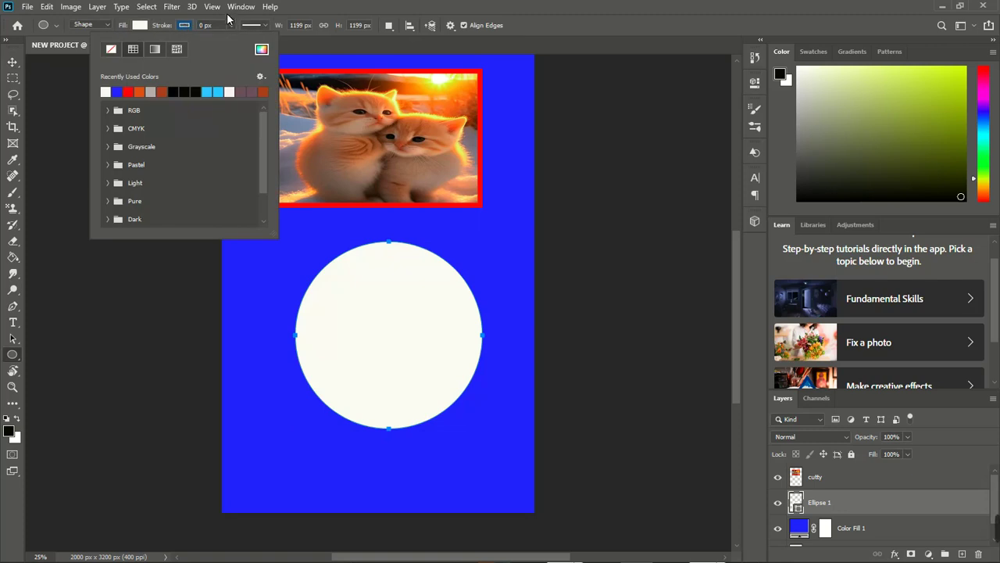
left_click(129, 92)
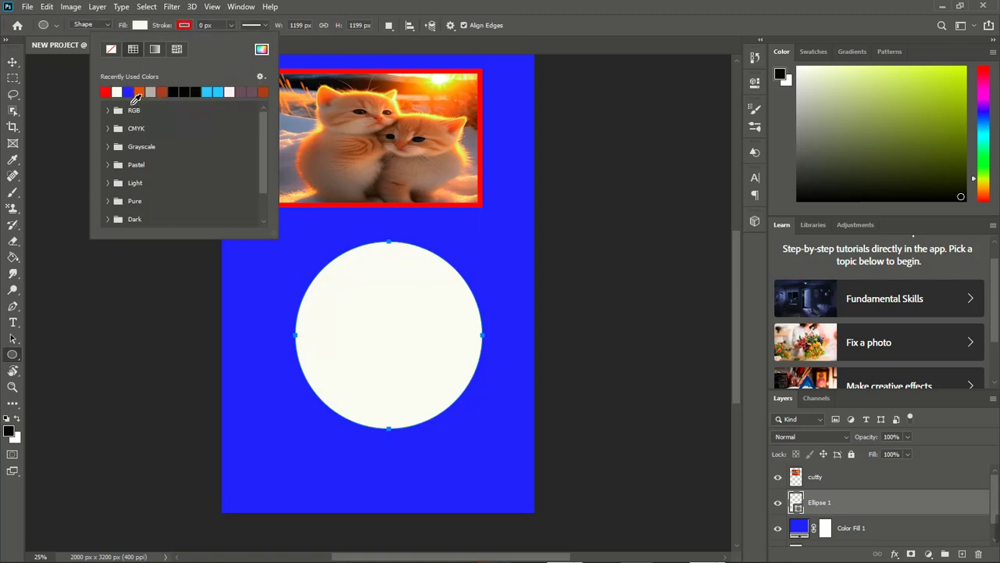
Step: Set the circle's stroke width to about 31 px
left_click(231, 26)
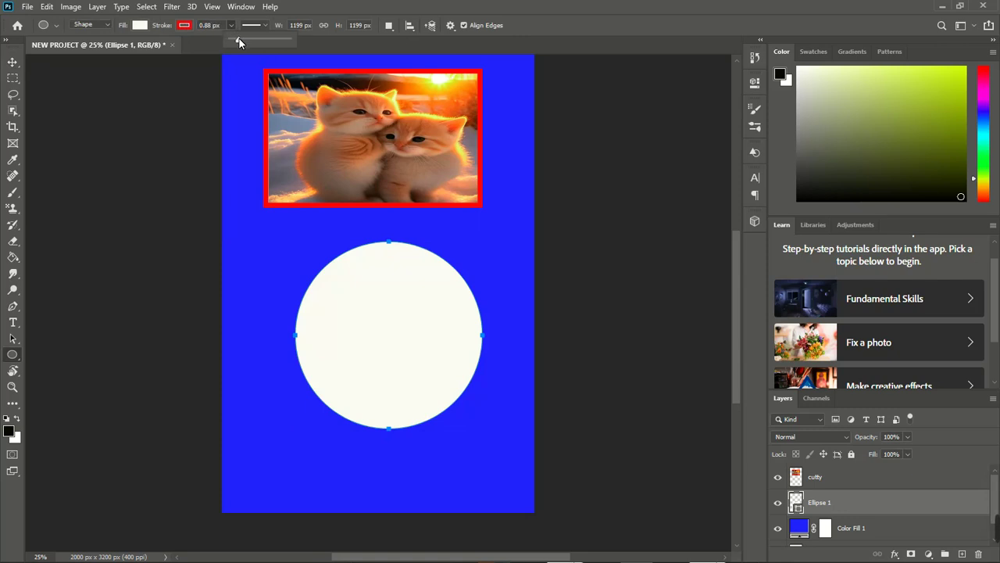
left_click(243, 39)
left_click(249, 37)
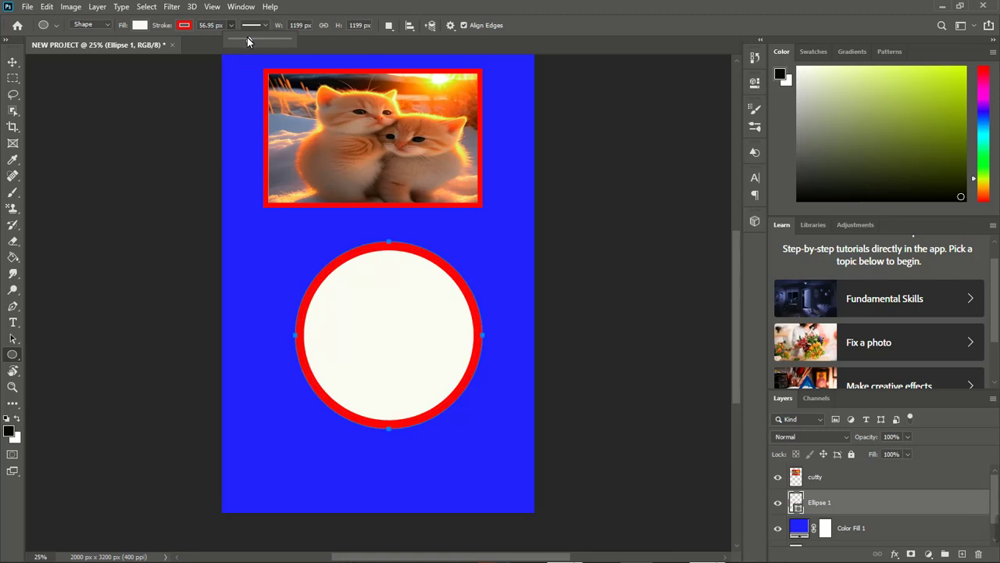
left_click(245, 37)
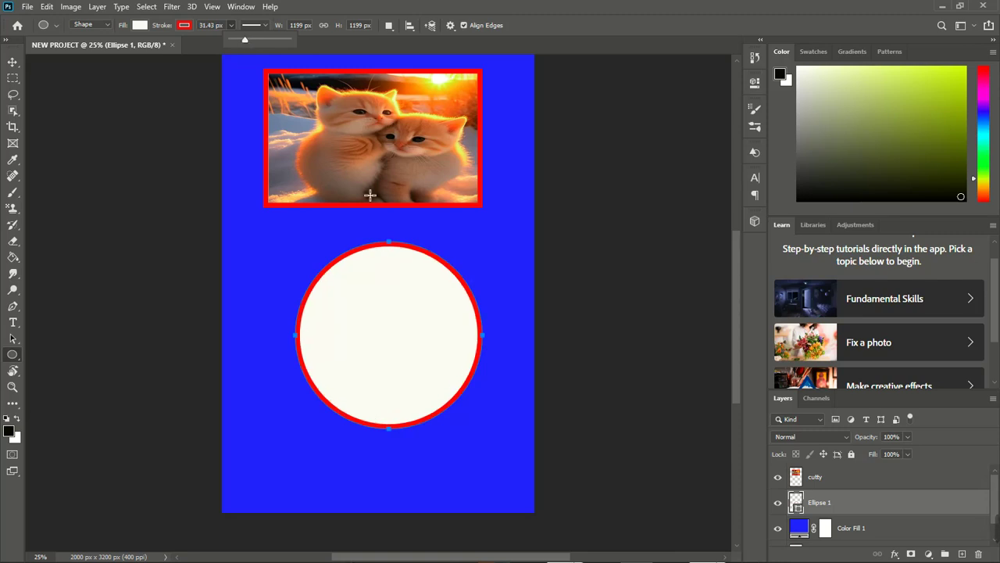
key("Return")
key("v")
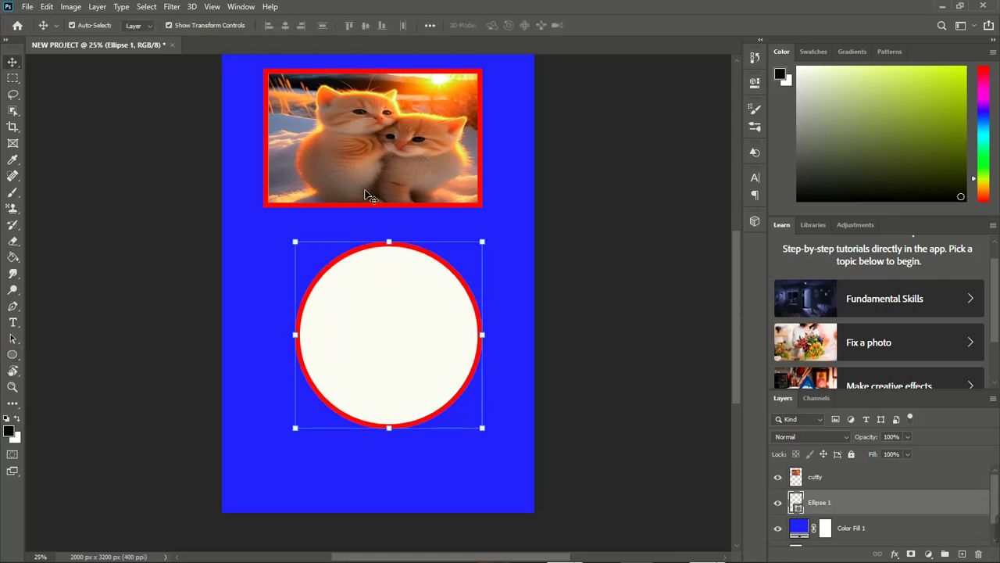
Step: Move the Ellipse 1 layer above the cutty layer and deselect the circle by selecting the blue background
left_click(504, 244)
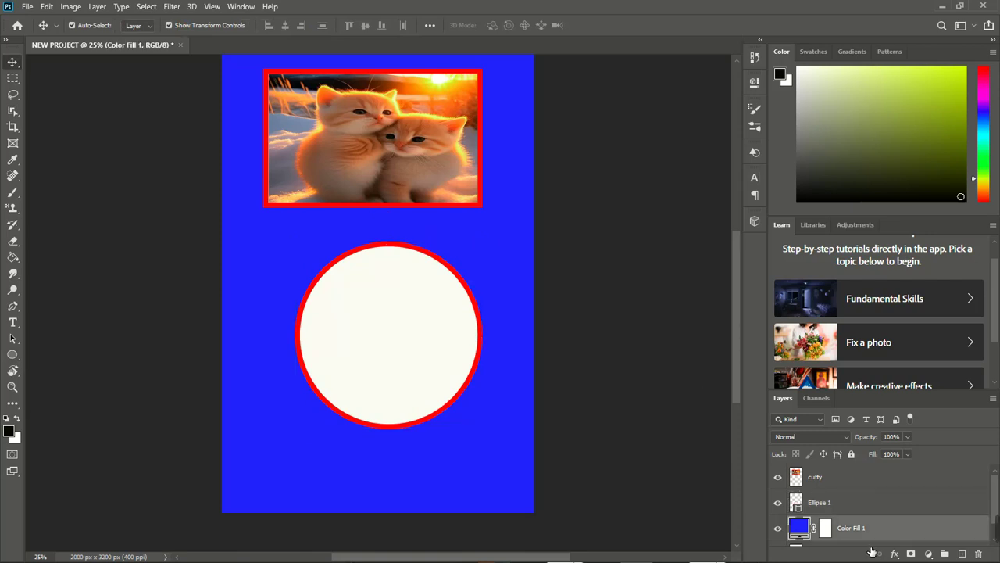
scroll(997, 493, "down", 2)
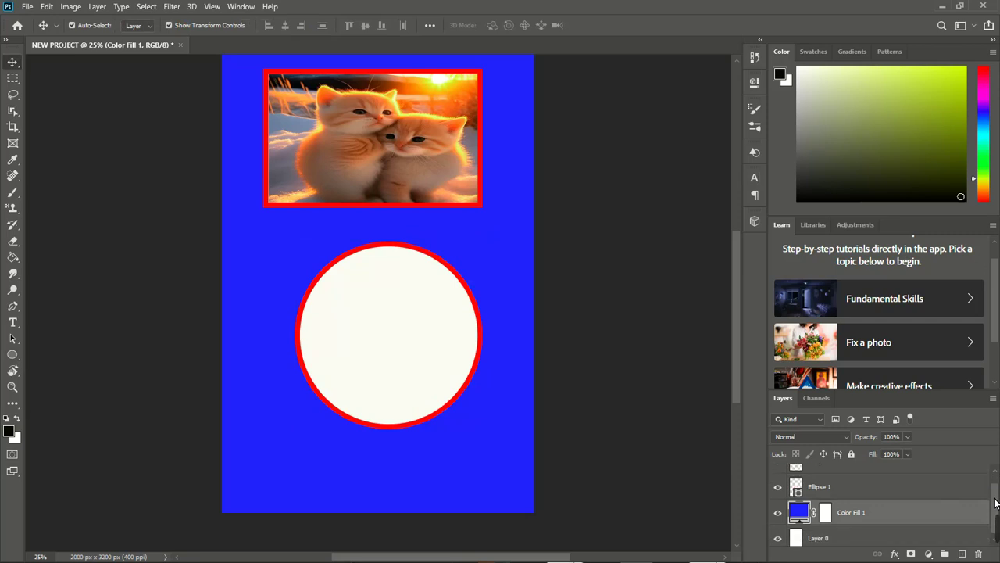
scroll(996, 493, "up", 2)
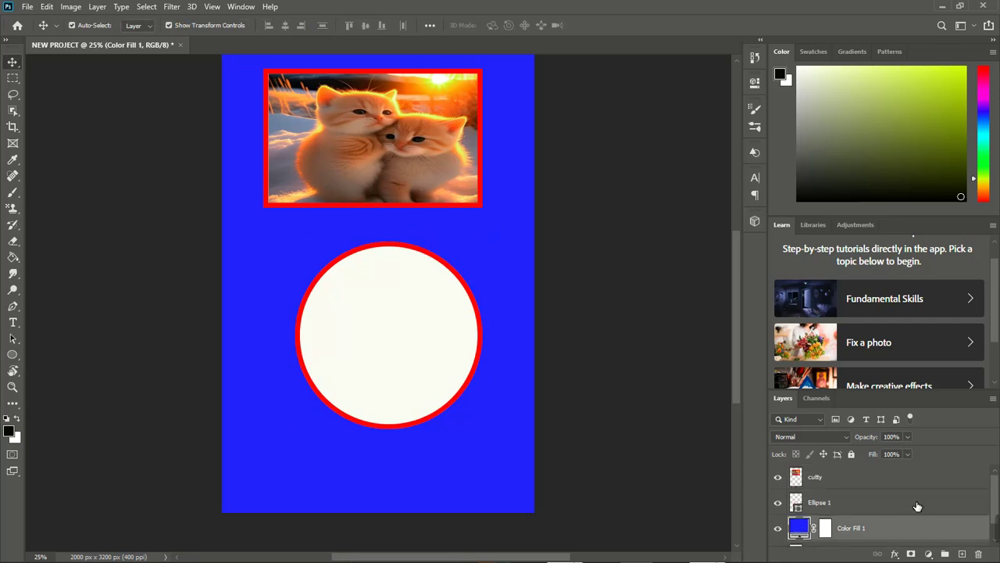
left_click_drag(917, 506, 904, 474)
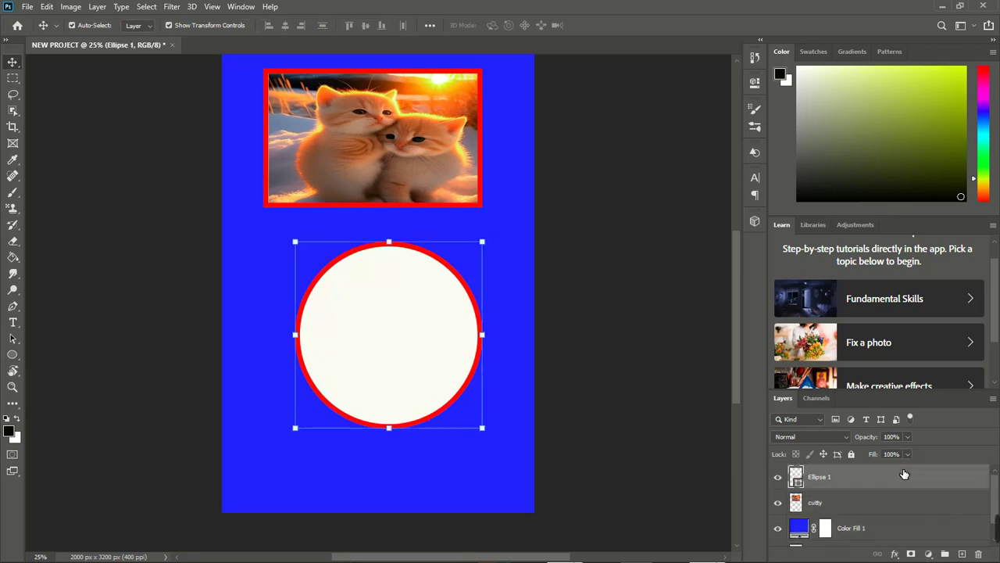
left_click(491, 457)
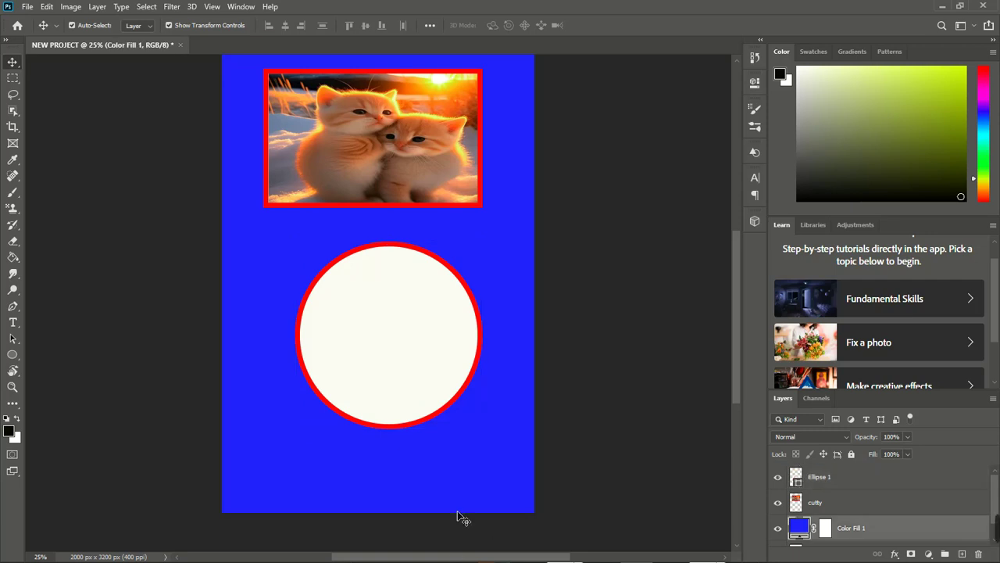
left_click(961, 7)
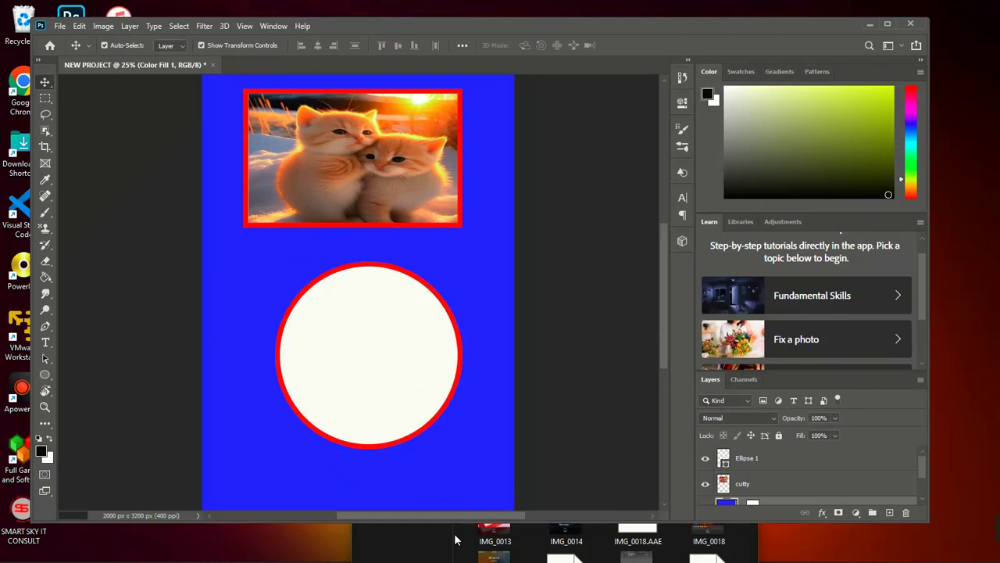
left_click(431, 556)
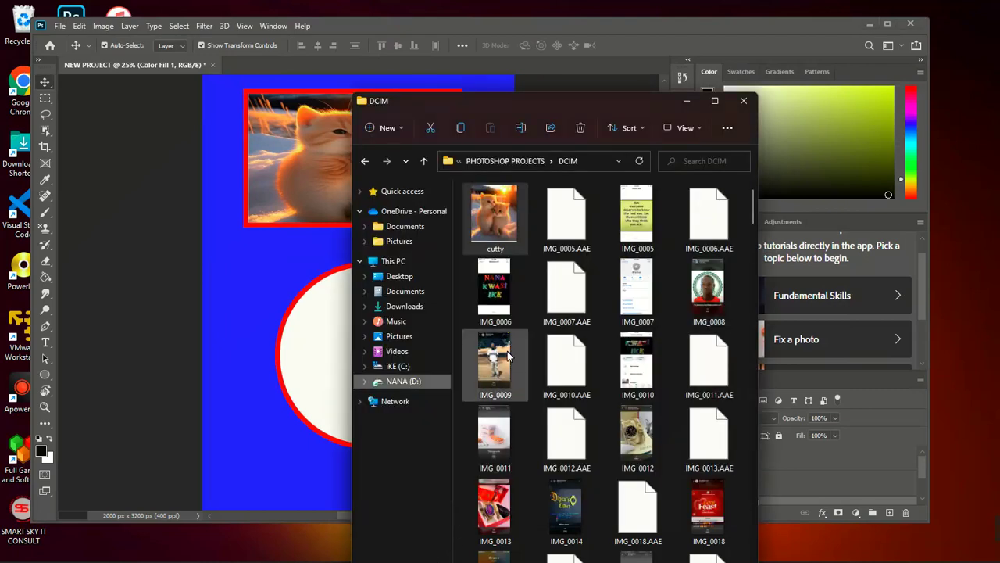
left_click(888, 28)
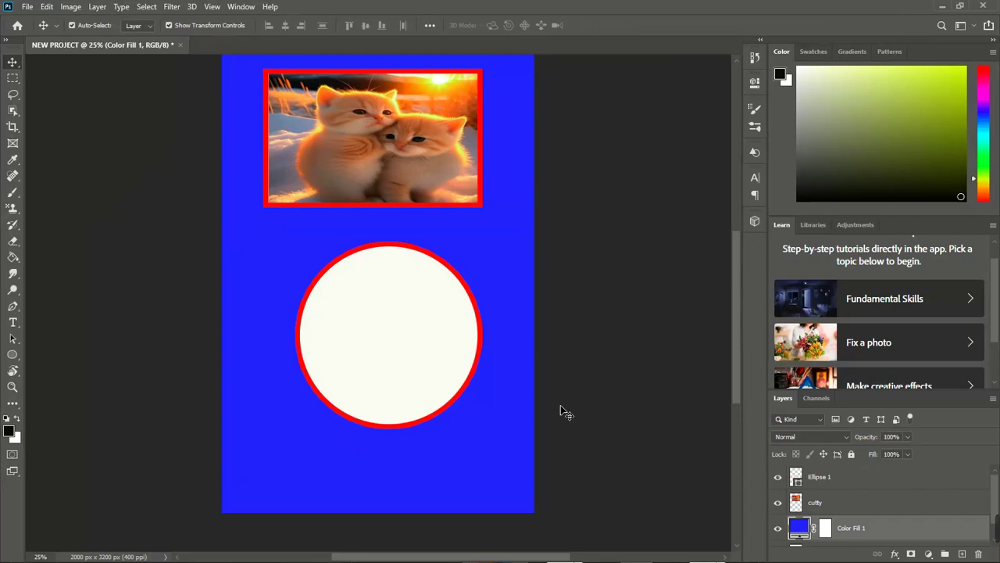
Step: Switch to the DCIM folder in File Explorer and place the IMG_0013 picture from it into the Photoshop document
left_click(960, 6)
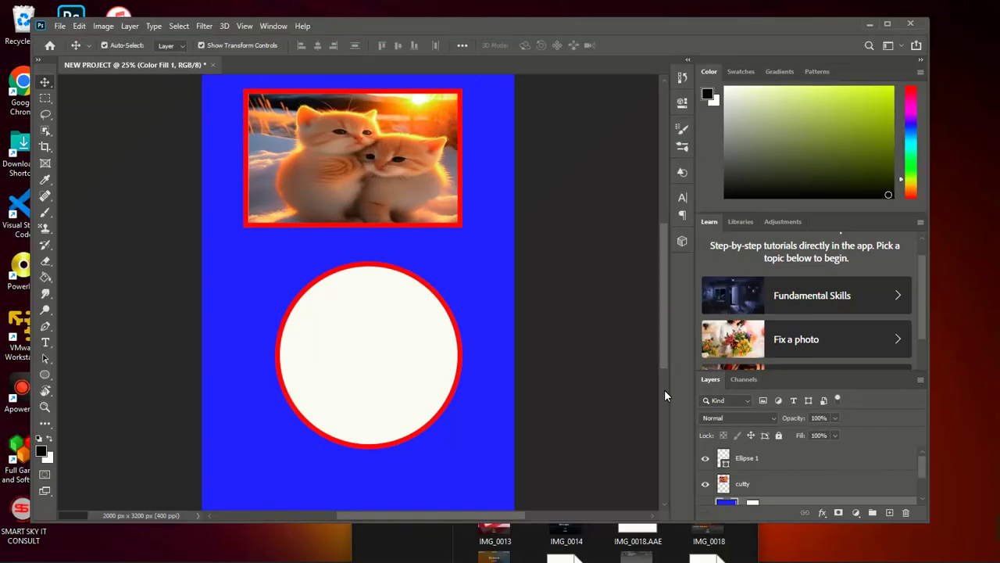
left_click(432, 550)
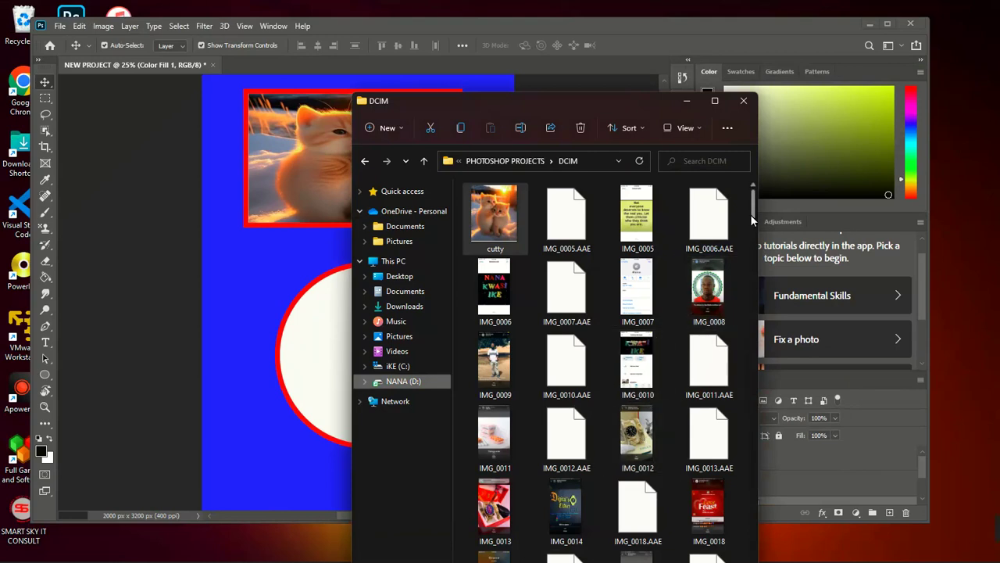
scroll(752, 214, "down", 1)
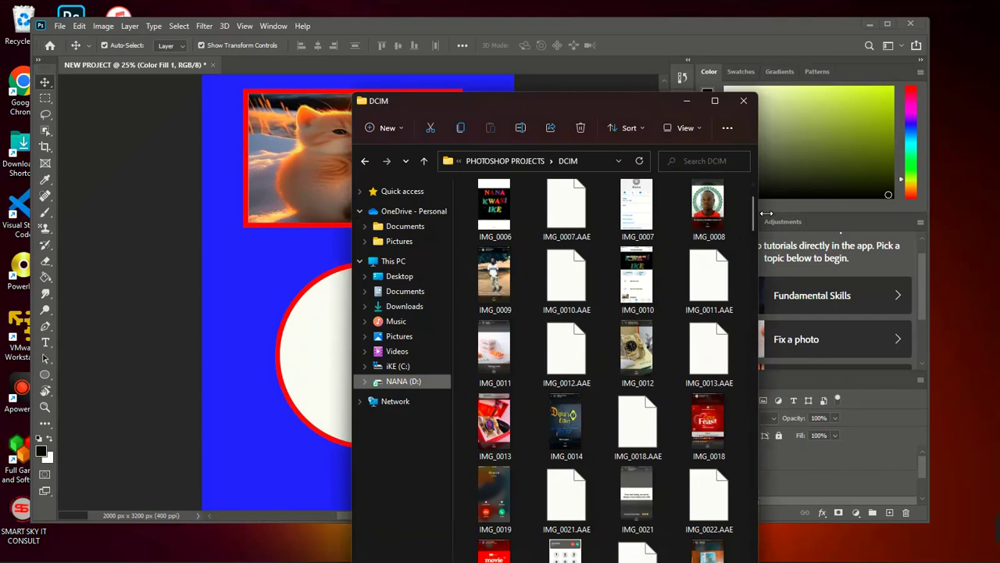
left_click_drag(755, 221, 756, 251)
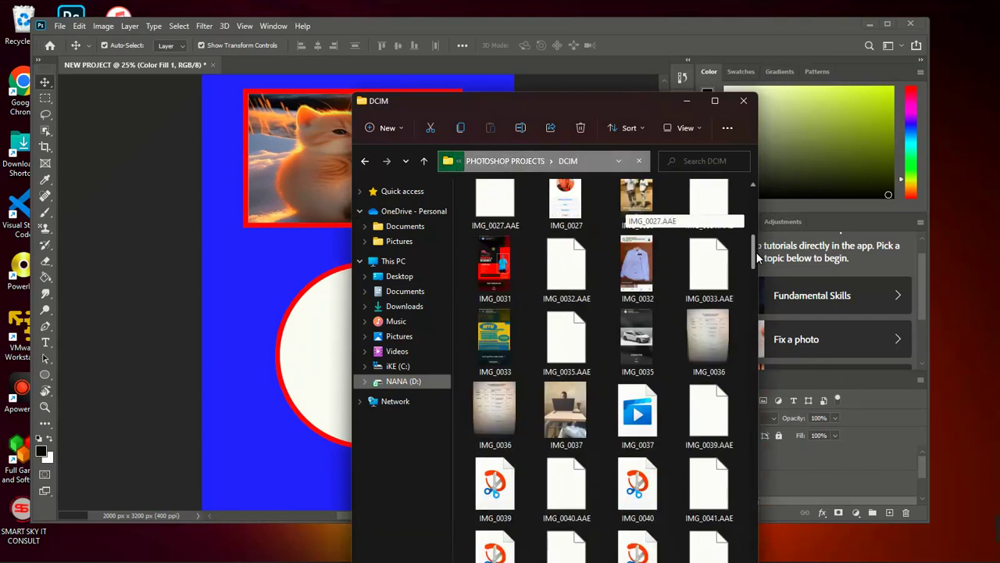
left_click_drag(756, 252, 767, 325)
scroll(482, 474, "up", 15)
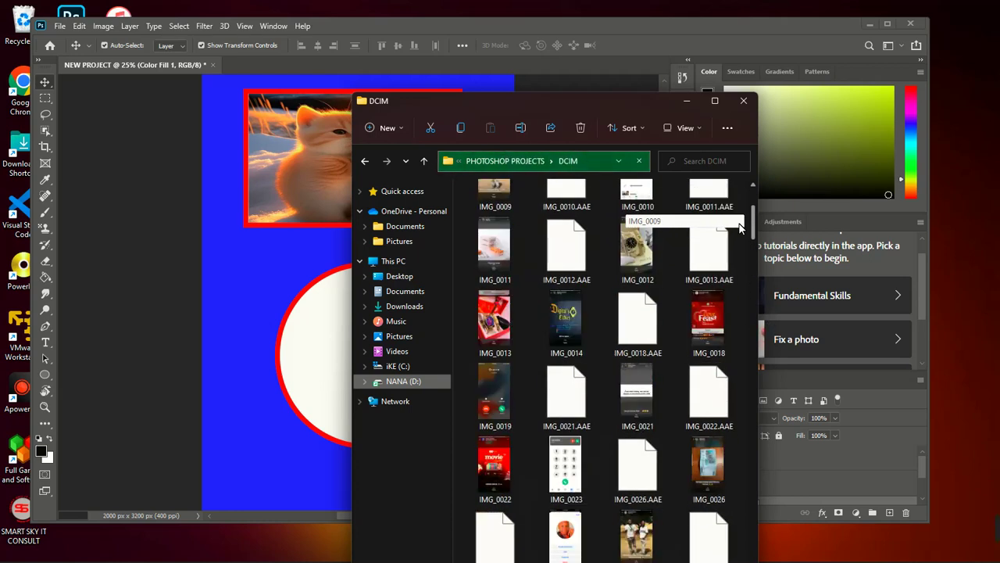
left_click_drag(482, 474, 332, 398)
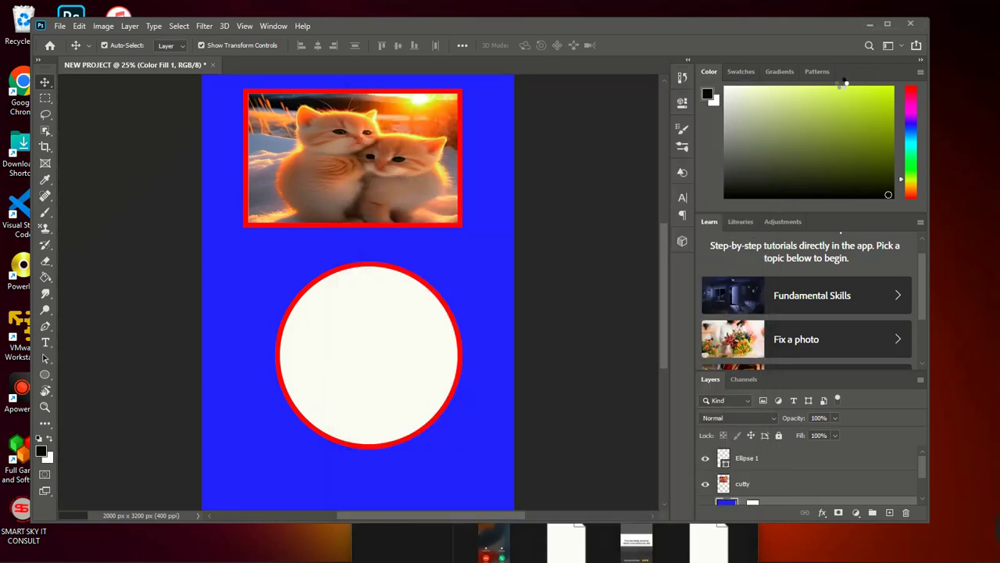
left_click(889, 26)
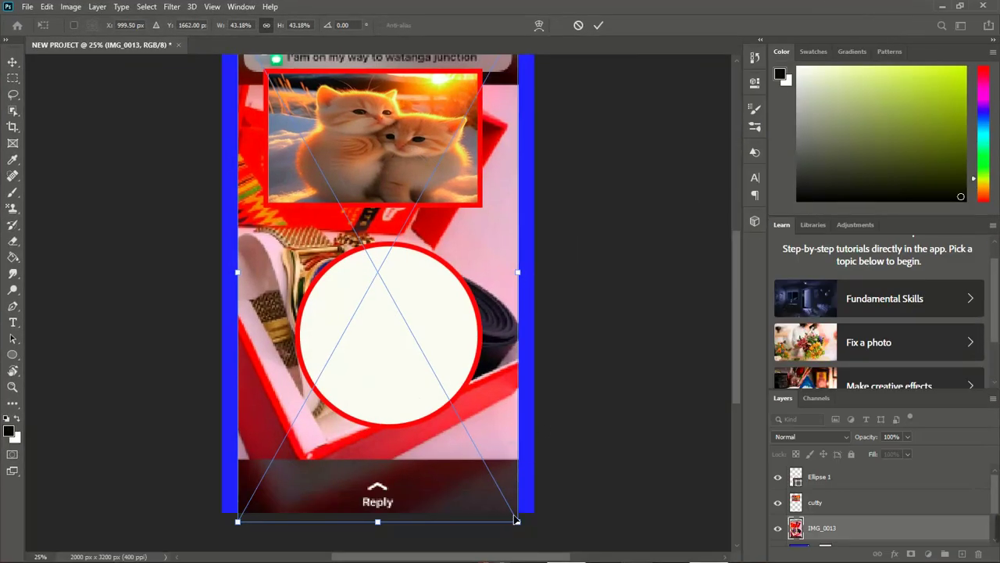
Step: Scale the placed IMG_0013 picture to about 20% and move it down over the lower part of the circle
left_click_drag(524, 527, 331, 286)
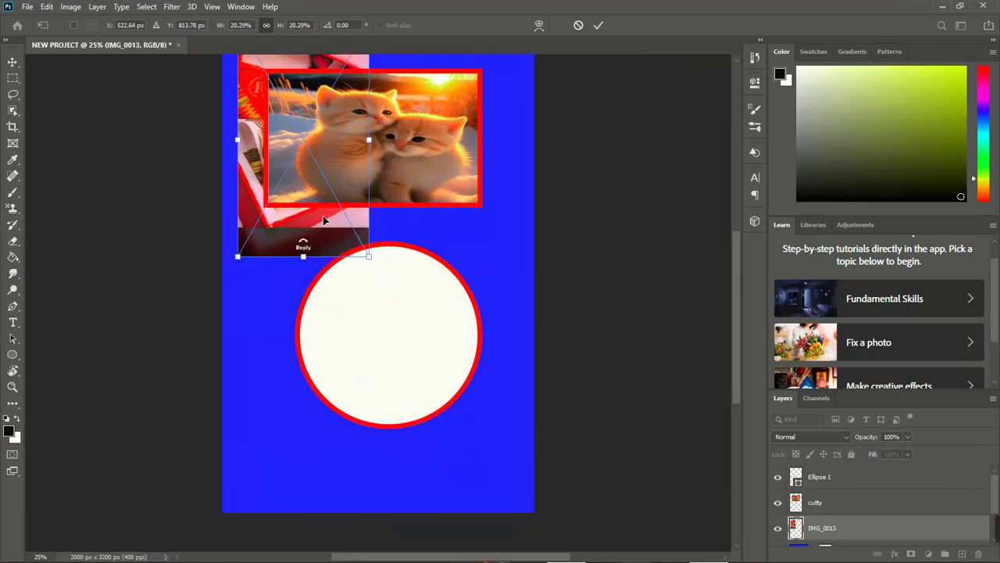
left_click_drag(324, 221, 415, 493)
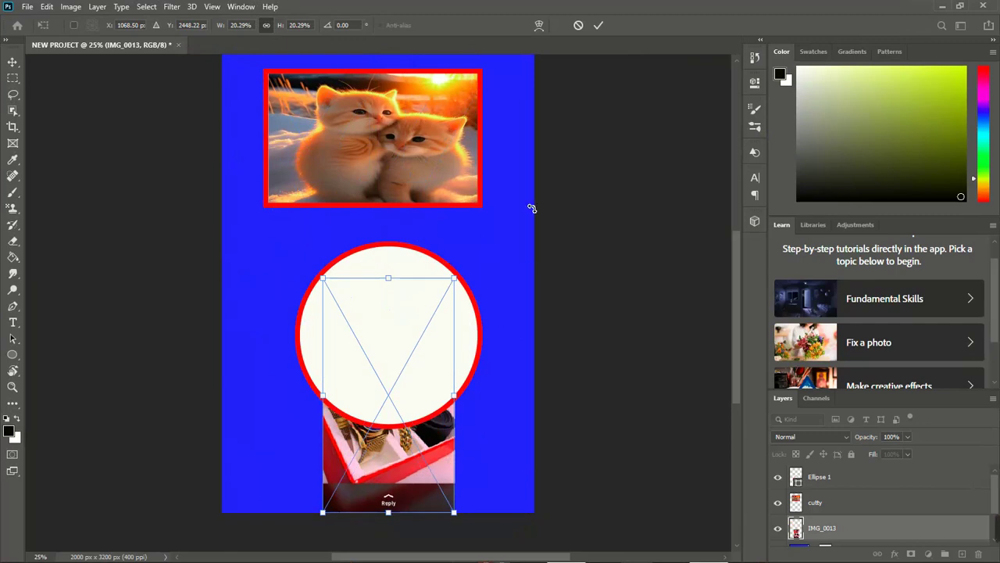
left_click(595, 24)
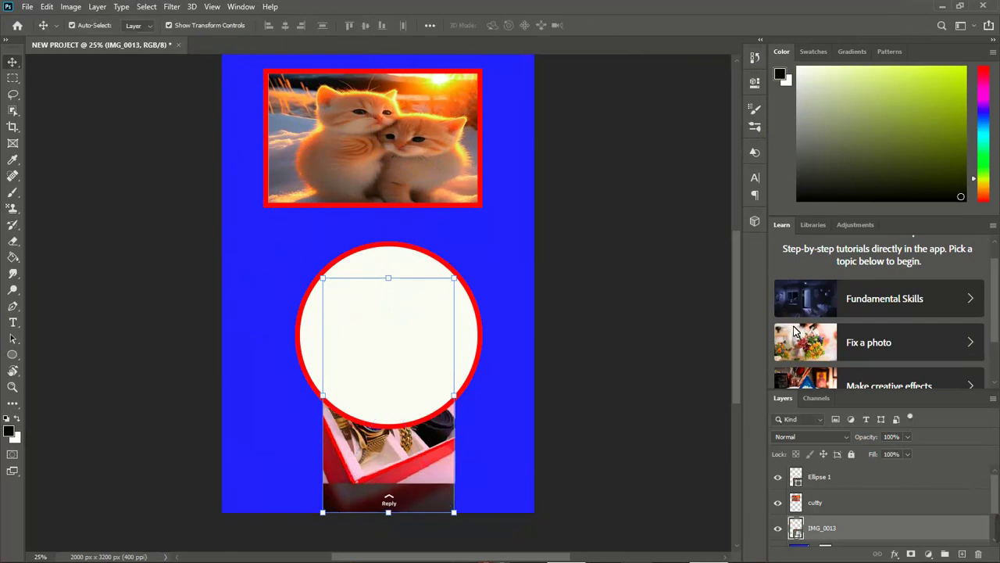
Step: Move the IMG_0013 layer above Ellipse 1 and shift the picture up until its top edge aligns with the circle's
left_click_drag(857, 538, 830, 484)
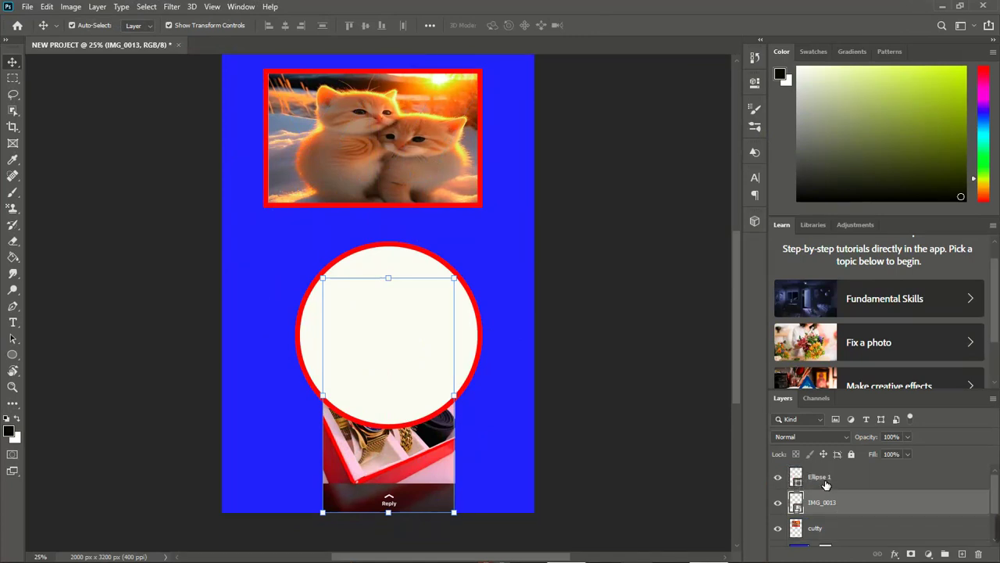
left_click_drag(827, 492, 823, 514)
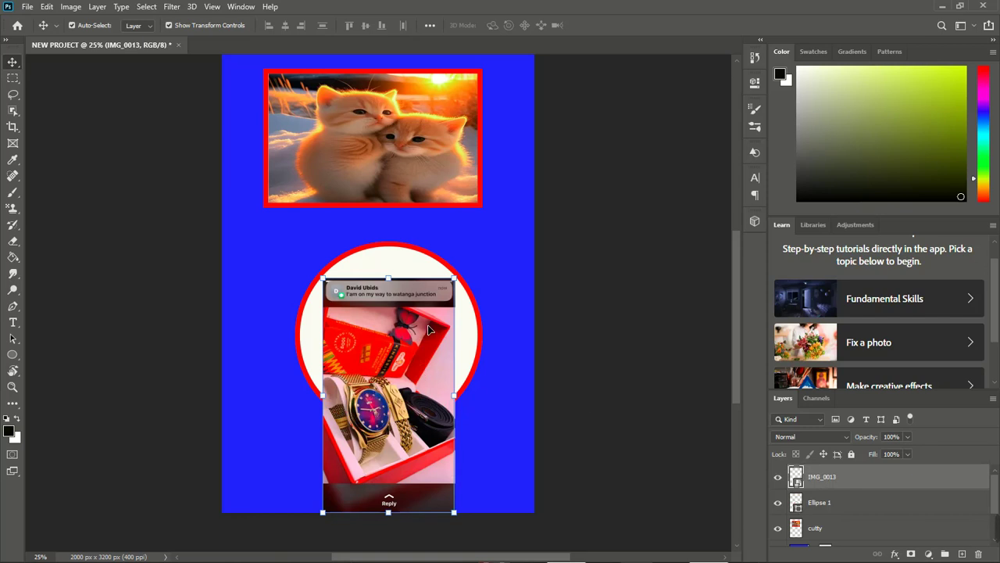
left_click_drag(419, 299, 415, 264)
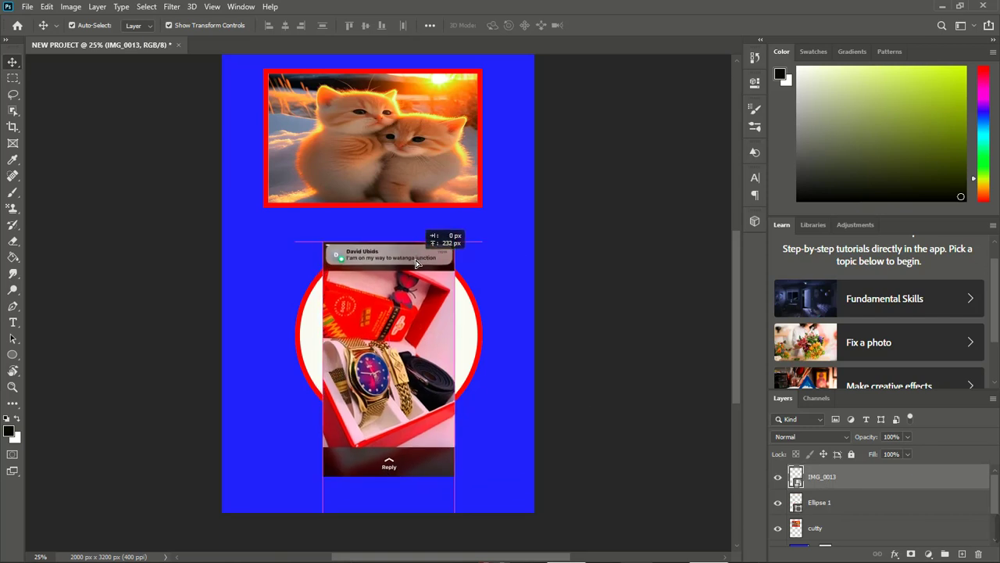
left_click_drag(416, 264, 415, 260)
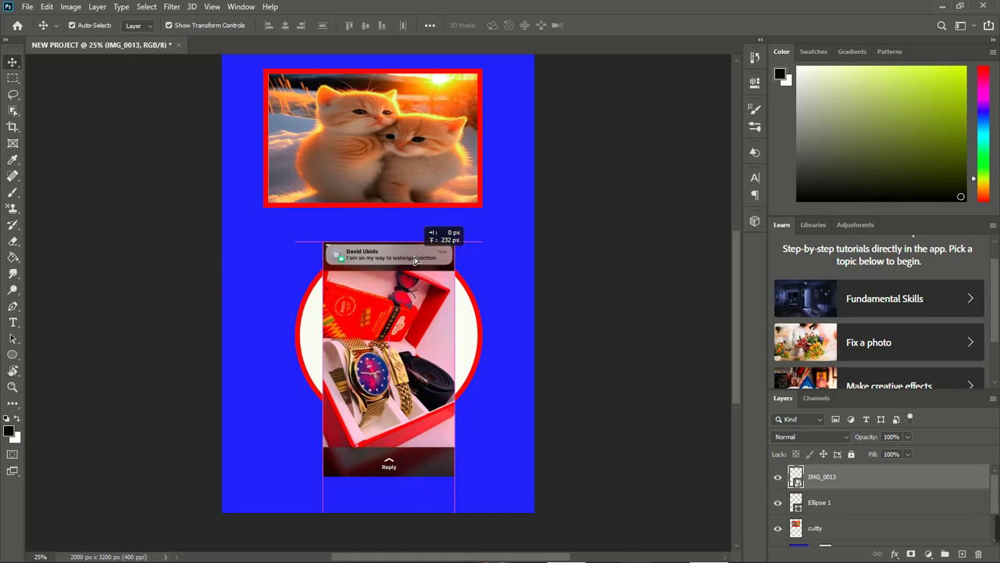
left_click_drag(416, 260, 416, 260)
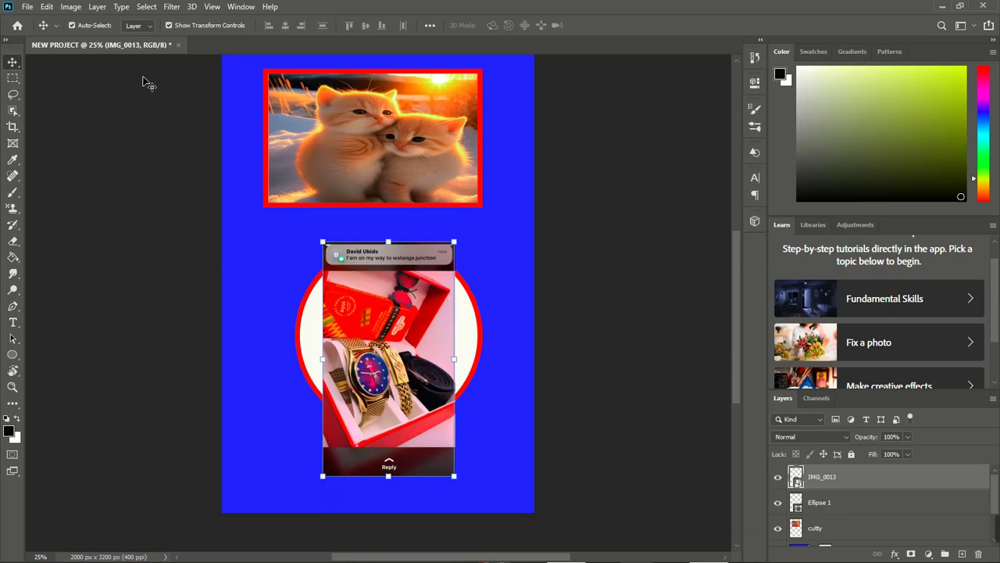
Step: Clip the IMG_0013 picture to the circle with a clipping mask and move it up to hide the notification banner
left_click(97, 6)
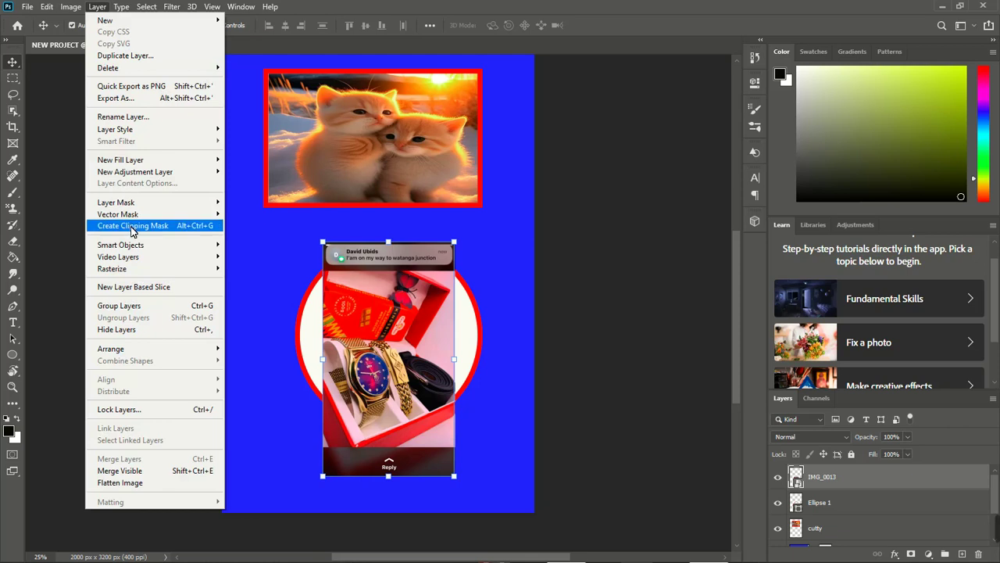
left_click(131, 227)
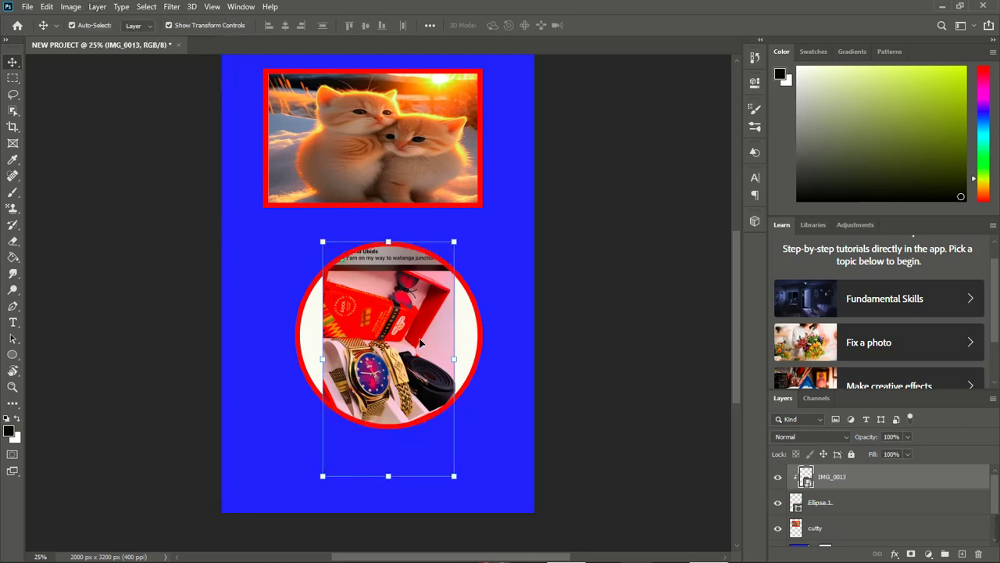
key("Up")
key("Up")
key("Up")
key("Up")
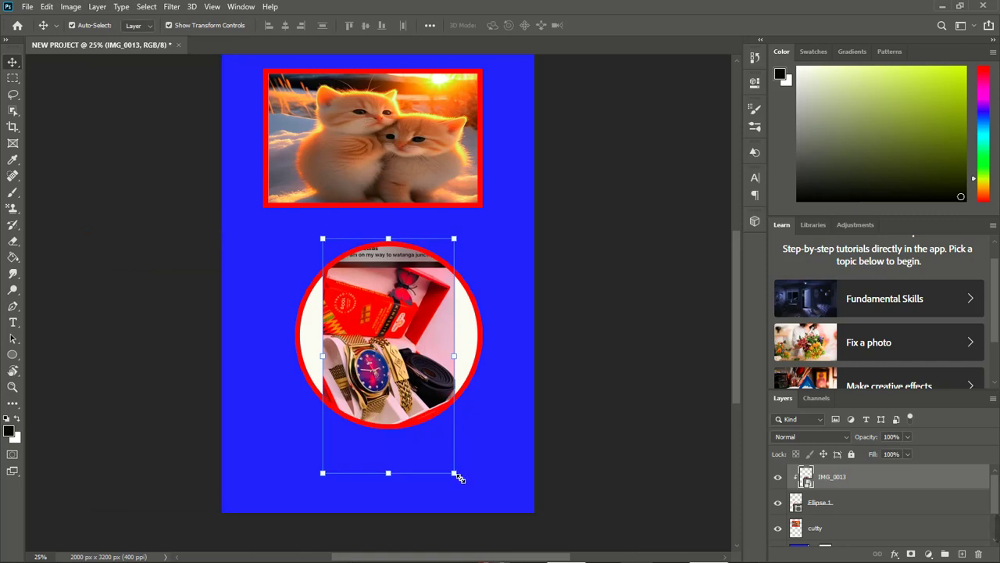
left_click_drag(429, 331, 428, 315)
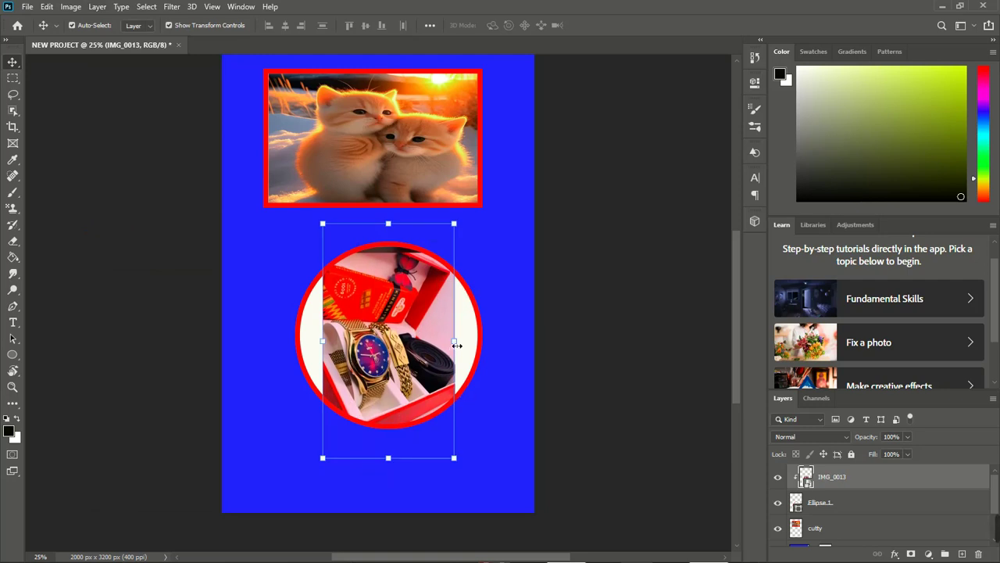
Step: Enlarge the clipped picture to about 28% to fill the circle, nudge it down slightly, and deselect it
left_click_drag(481, 347, 482, 341)
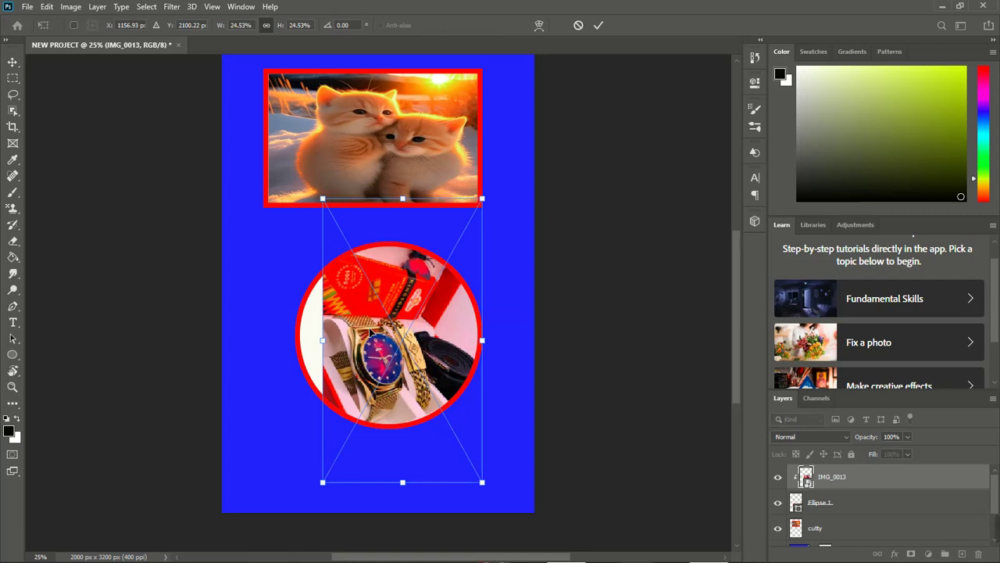
left_click_drag(322, 346, 302, 343)
key("Down")
key("Down")
key("Down")
key("Down")
key("Down")
key("Down")
key("Down")
key("Down")
key("Down")
key("Down")
key("Down")
key("Down")
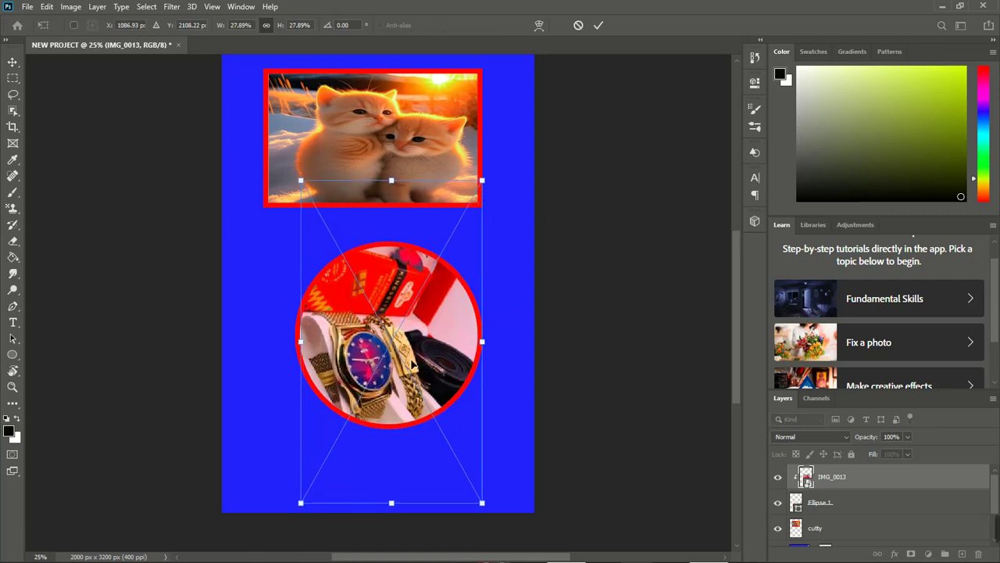
left_click(599, 25)
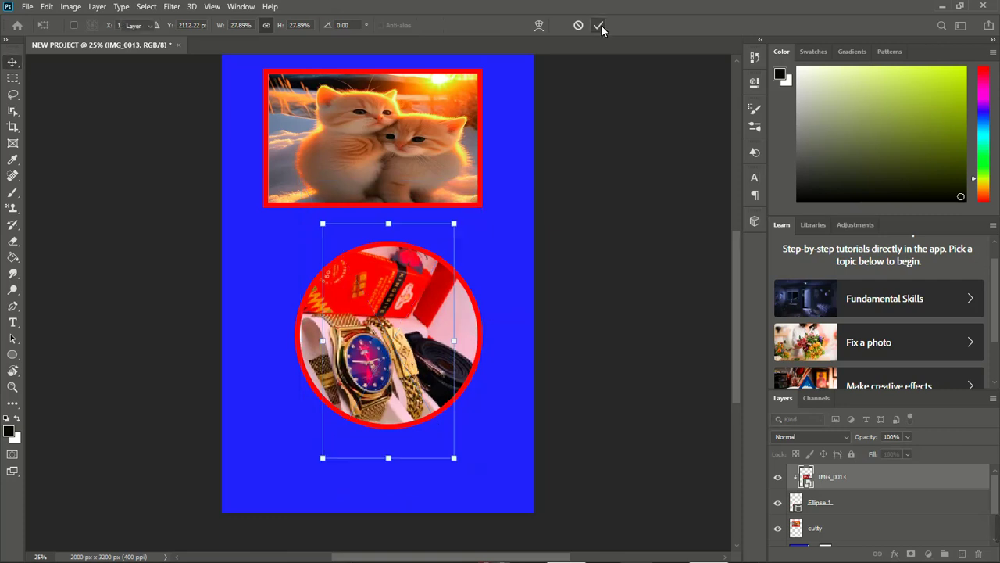
left_click(508, 247)
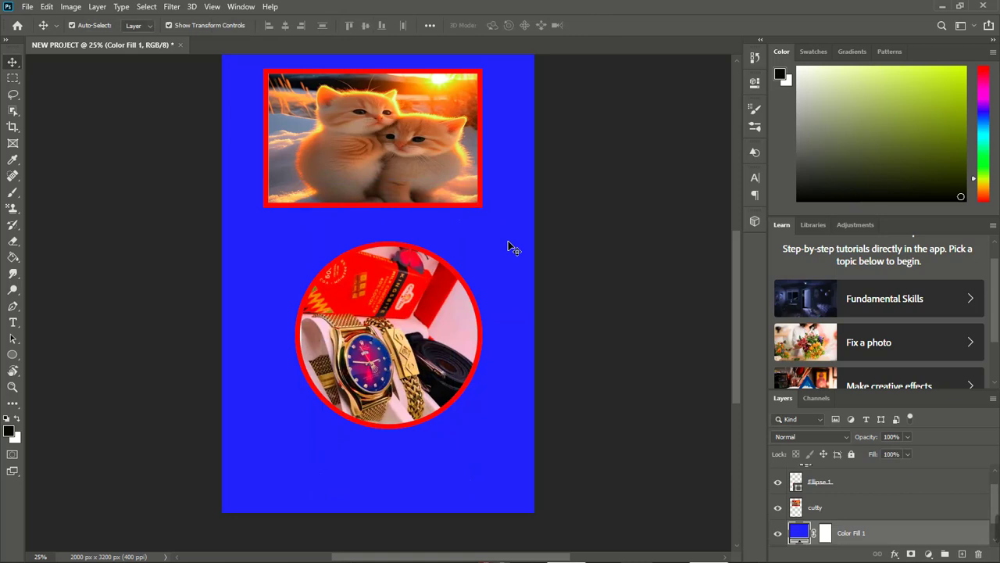
Step: Change the stroke colour of the Ellipse 1 circle to white and deselect the circle
left_click(843, 487)
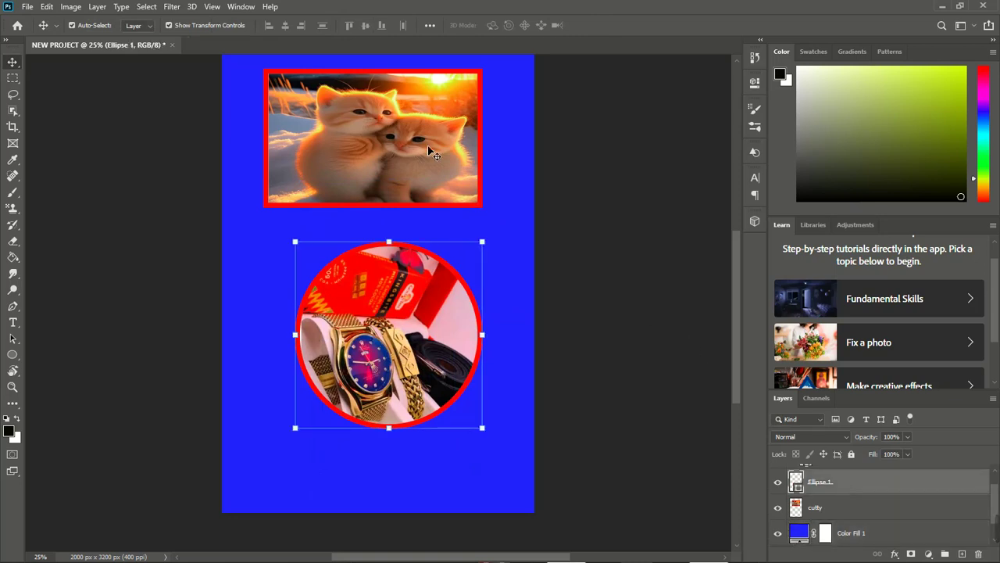
key("u")
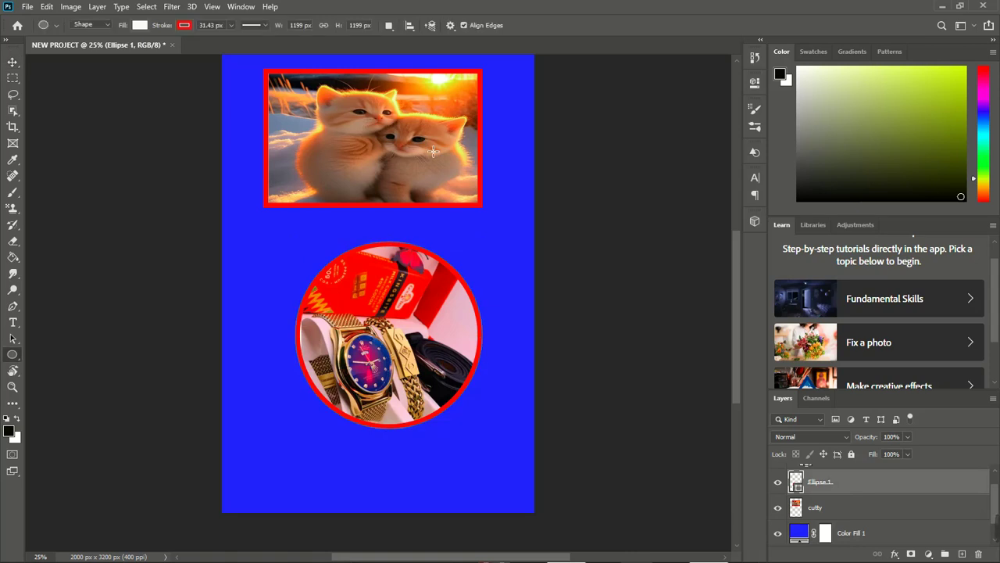
left_click(185, 25)
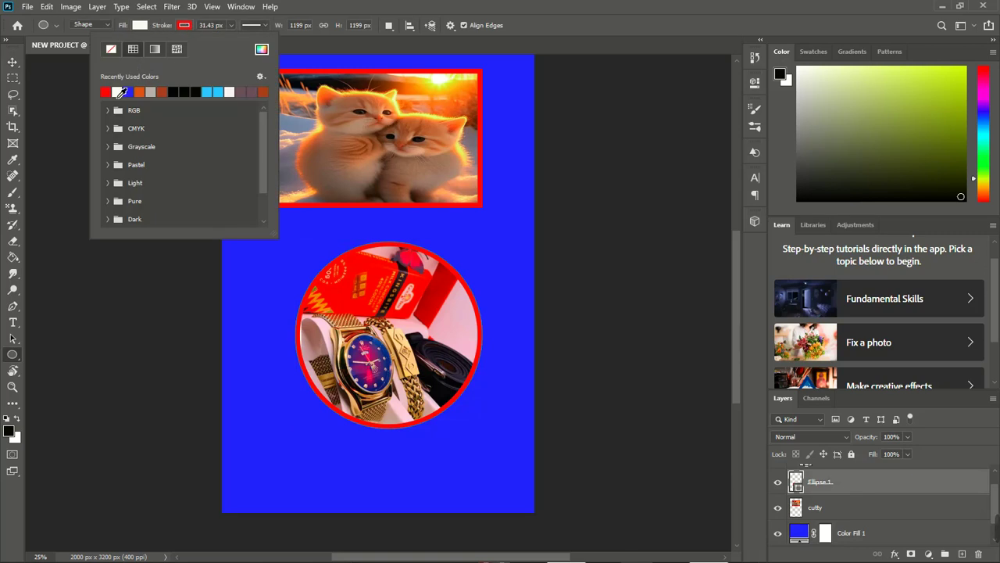
left_click(116, 91)
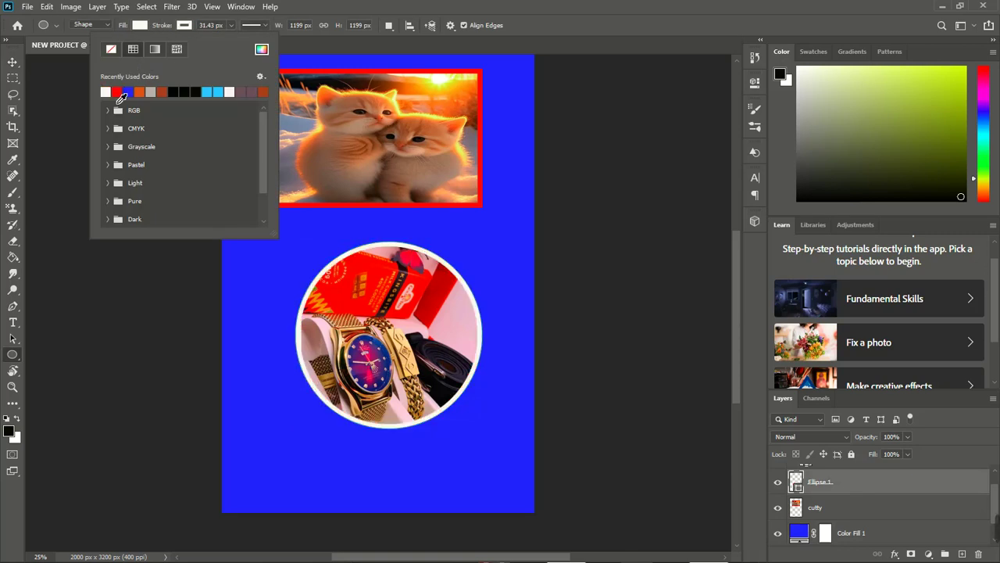
left_click(12, 64)
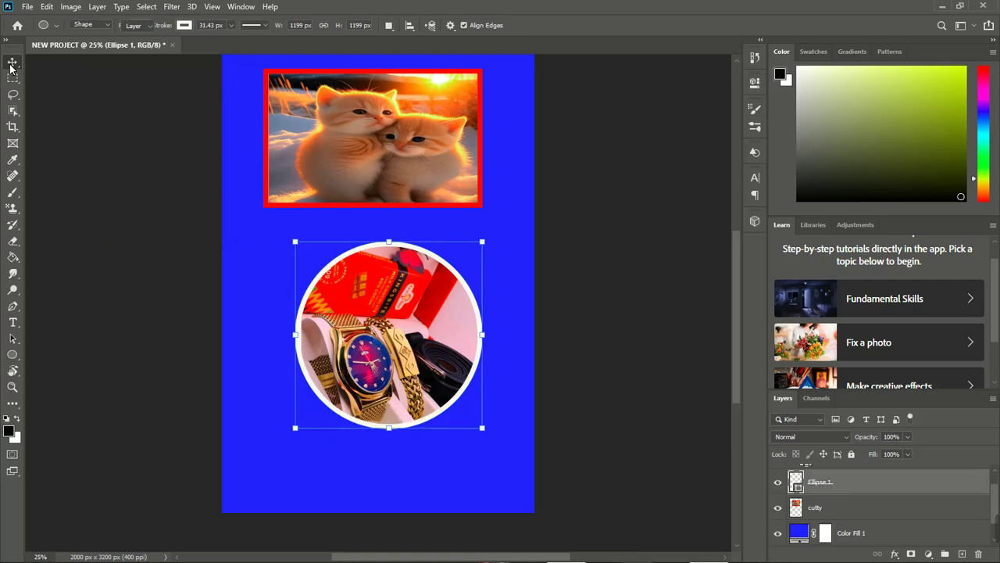
left_click(519, 234)
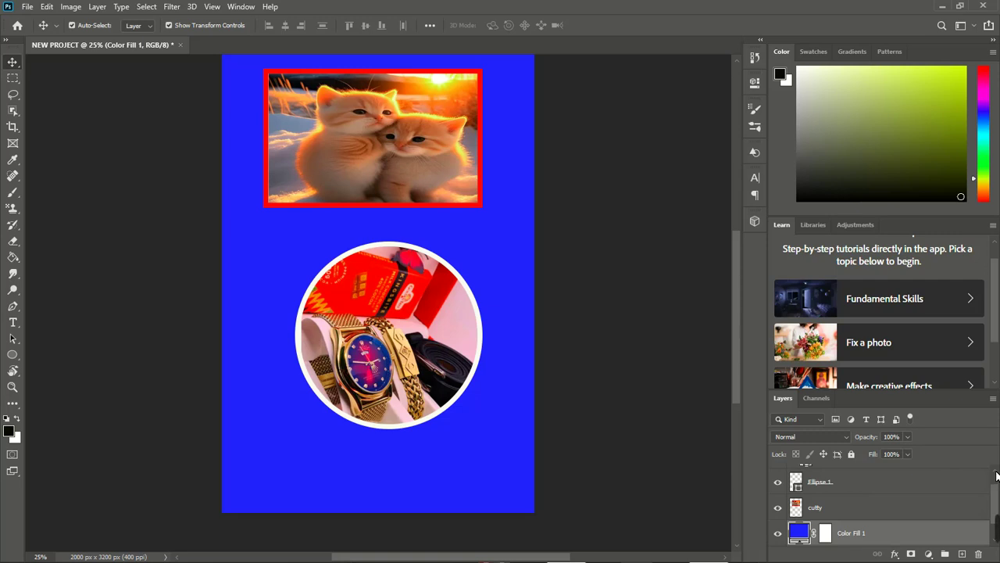
Step: Merge the IMG_0013 and Ellipse 1 layers into one layer
scroll(996, 475, "up", 2)
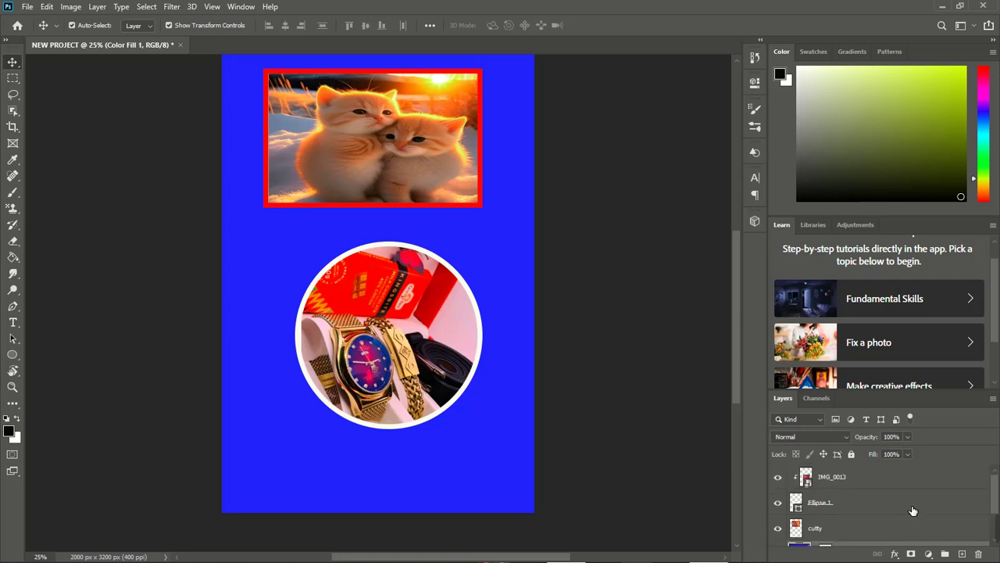
left_click(886, 484)
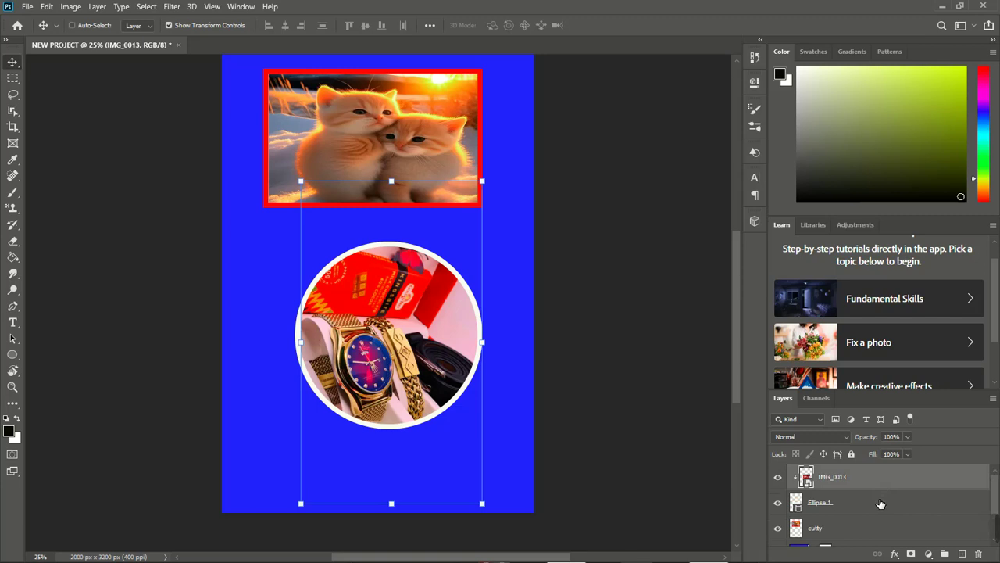
left_click(880, 504, "ctrl")
right_click(876, 503)
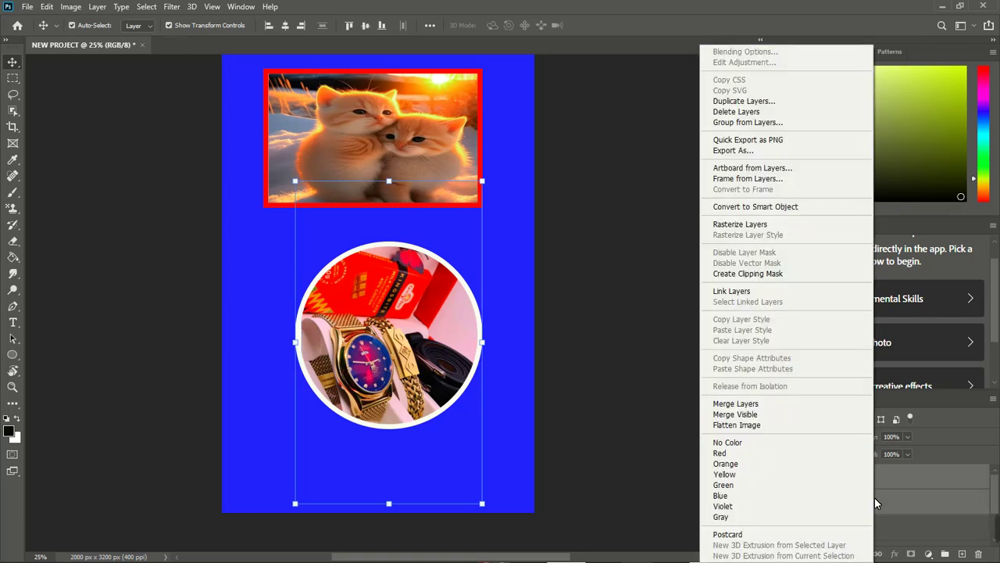
left_click(796, 403)
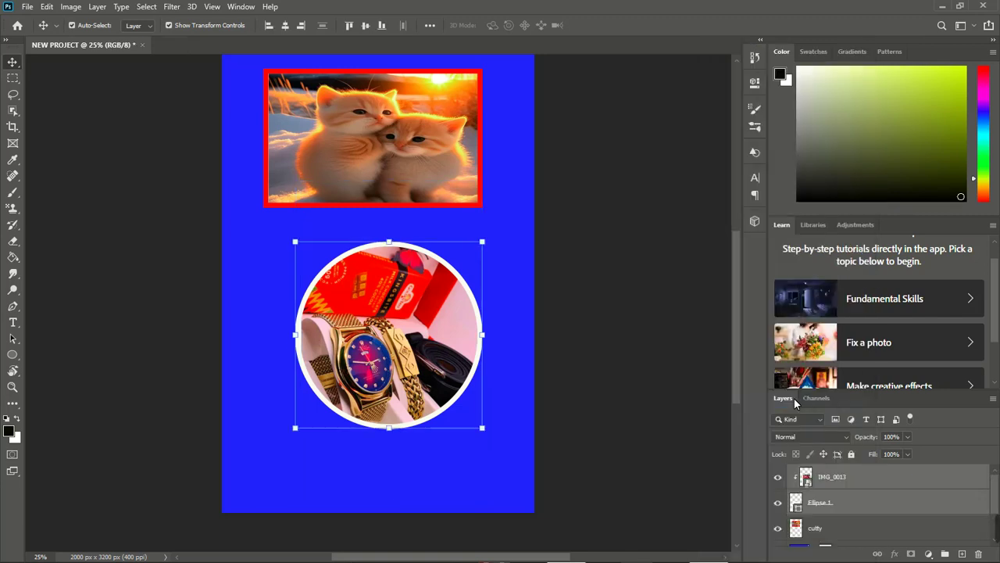
Step: Move the merged circle picture slightly down and inward, and scale it proportionally to about 84%
left_click_drag(439, 375, 460, 412)
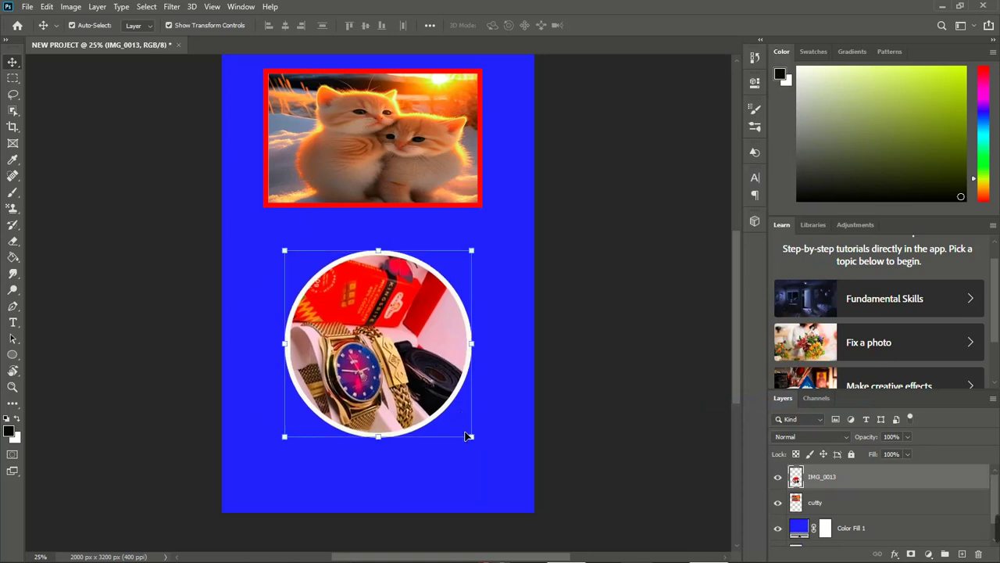
left_click_drag(471, 436, 451, 406)
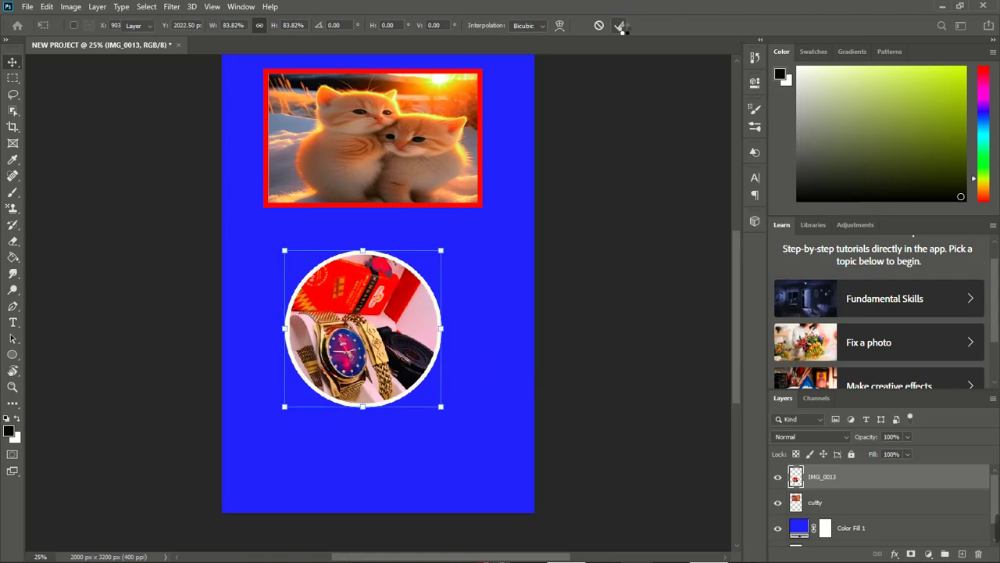
left_click(619, 26)
mouse_move(982, 536)
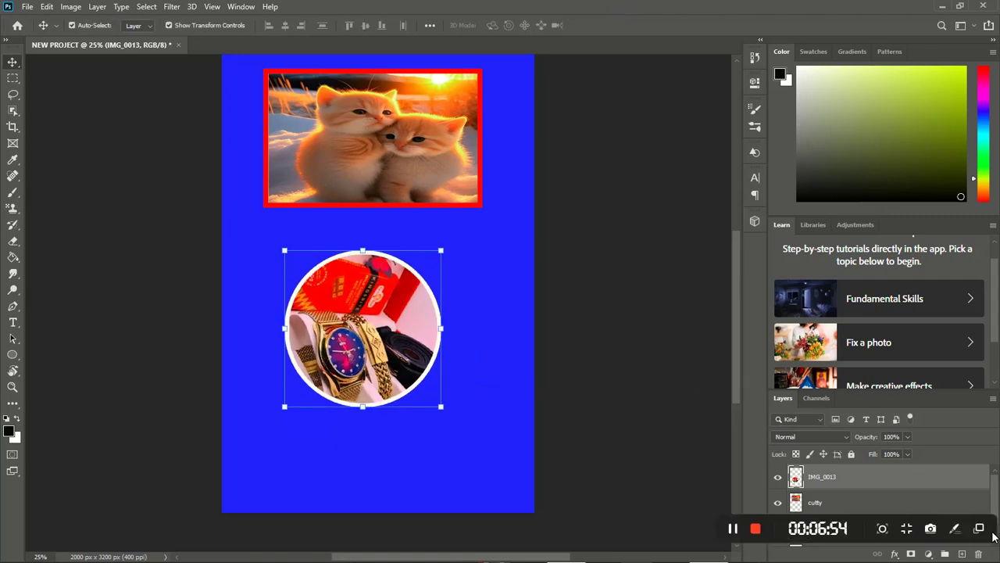